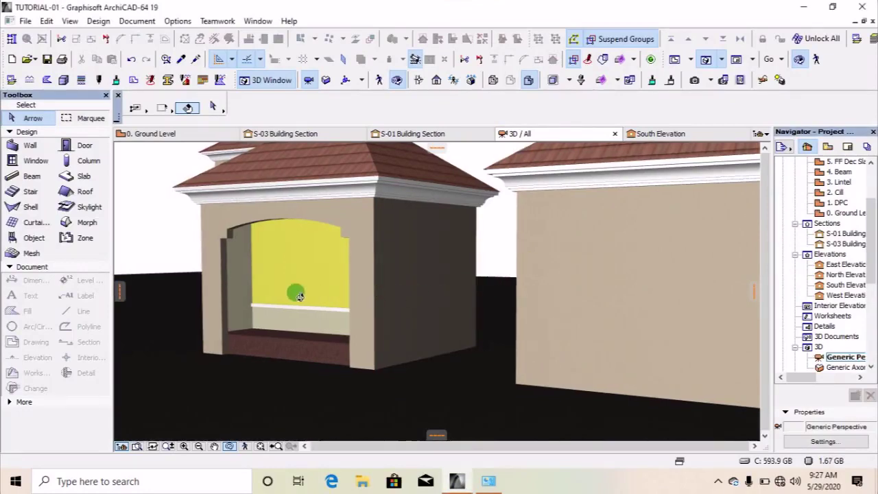
# - Orbit the 3D model to inspect the second building's front and arched opening
pyautogui.moveTo(293, 294)
pyautogui.mouseDown()
pyautogui.moveTo(254, 308)
pyautogui.moveTo(289, 284)
pyautogui.moveTo(250, 302)
pyautogui.moveTo(233, 299)
pyautogui.mouseUp()
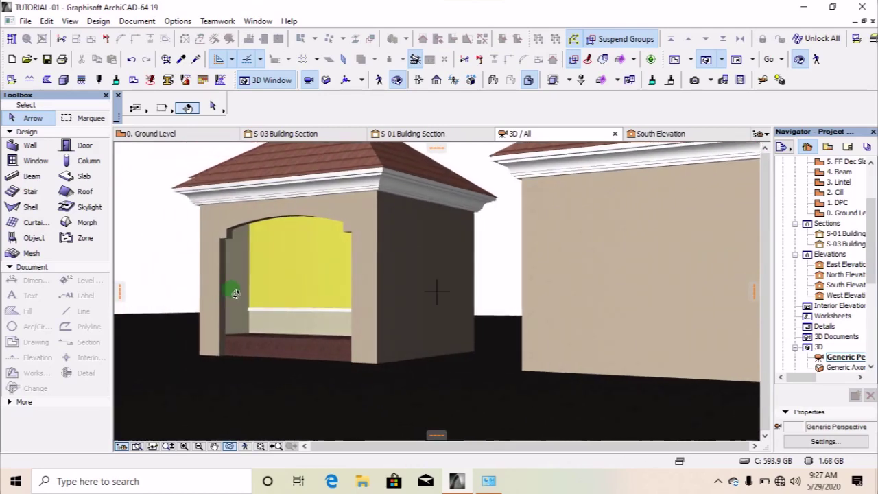
pyautogui.scroll(3, 226, 259)
pyautogui.scroll(2, 464, 247)
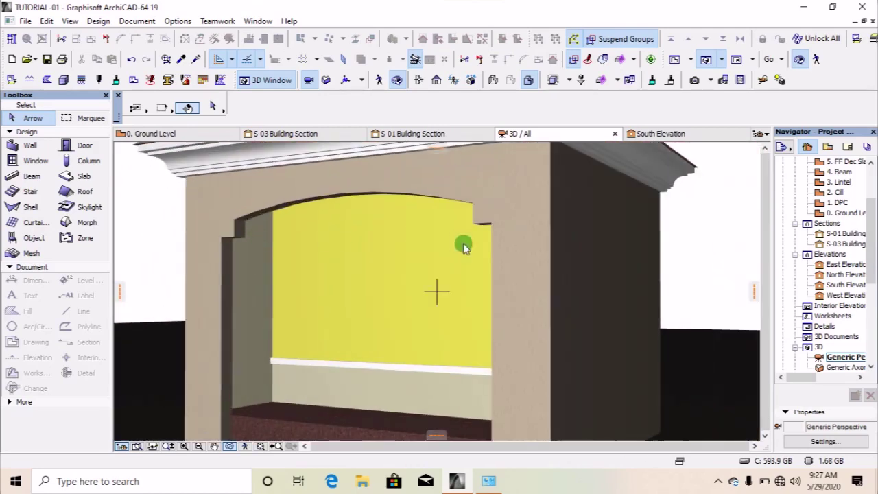
pyautogui.moveTo(235, 251)
pyautogui.mouseDown()
pyautogui.moveTo(245, 241)
pyautogui.moveTo(292, 241)
pyautogui.moveTo(275, 242)
pyautogui.moveTo(237, 308)
pyautogui.moveTo(533, 300)
pyautogui.mouseUp()
pyautogui.scroll(-5, 237, 308)
pyautogui.moveTo(289, 274); pyautogui.dragTo(194, 275)
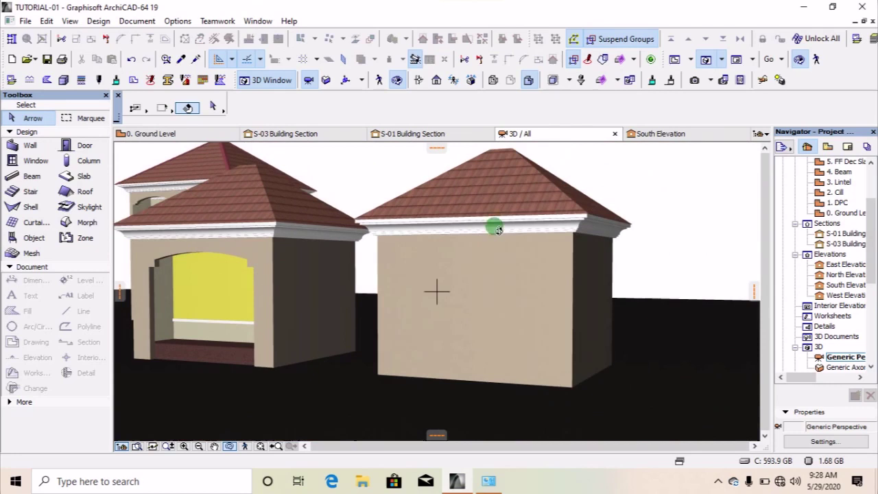
pyautogui.moveTo(498, 230); pyautogui.dragTo(466, 280)
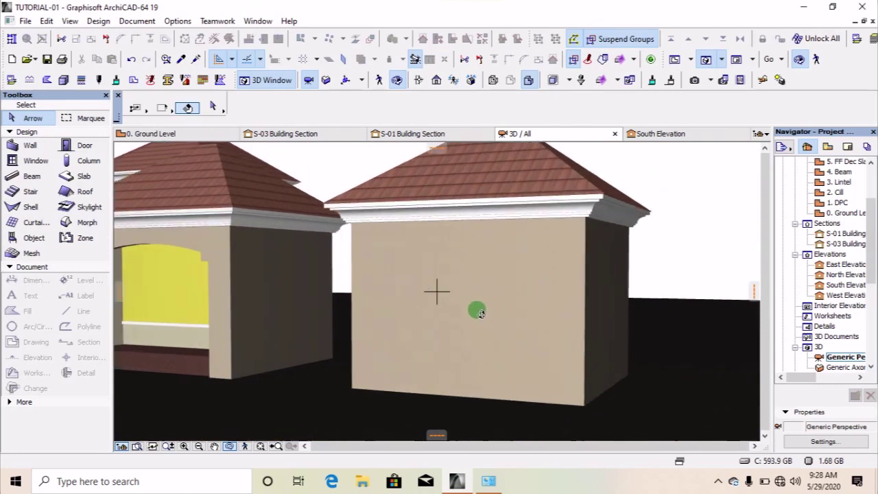
pyautogui.scroll(2, 449, 331)
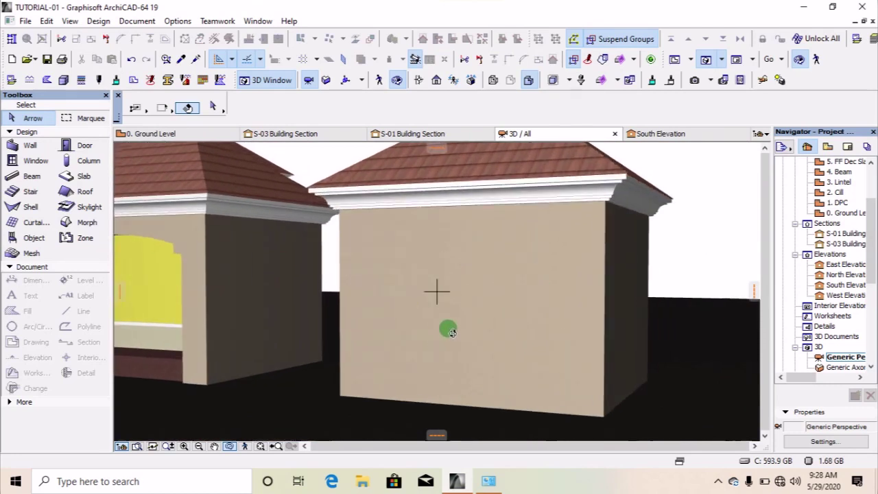
# - On the 0. Ground Level plan, stretch section S-03's end right past the second building
pyautogui.click(676, 60)
pyautogui.scroll(-5, 467, 298)
pyautogui.scroll(3, 473, 302)
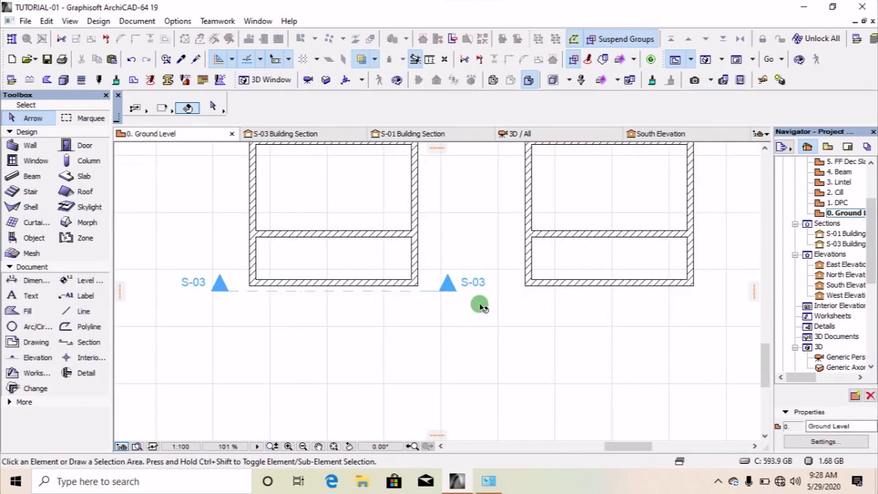
pyautogui.click(439, 293)
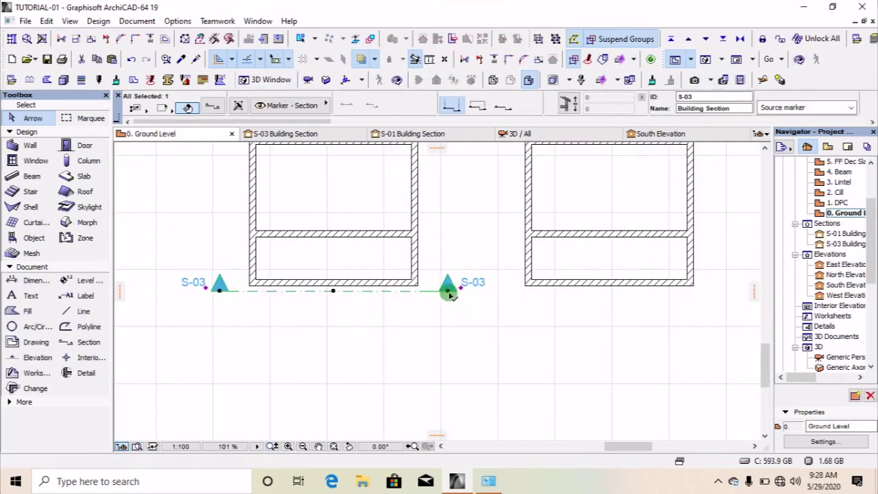
pyautogui.click(448, 291)
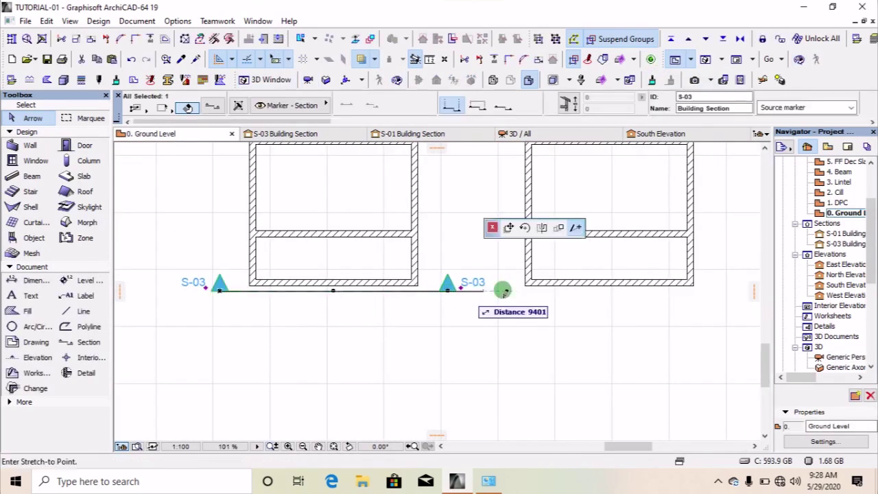
pyautogui.click(724, 281)
pyautogui.click(388, 300)
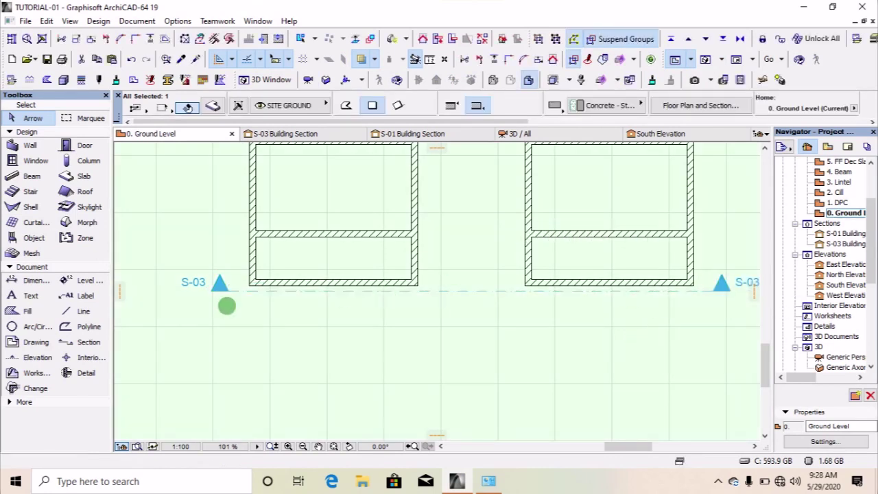
# - Draw a guide line along the building front, extended left past the wall corner
pyautogui.click(68, 313)
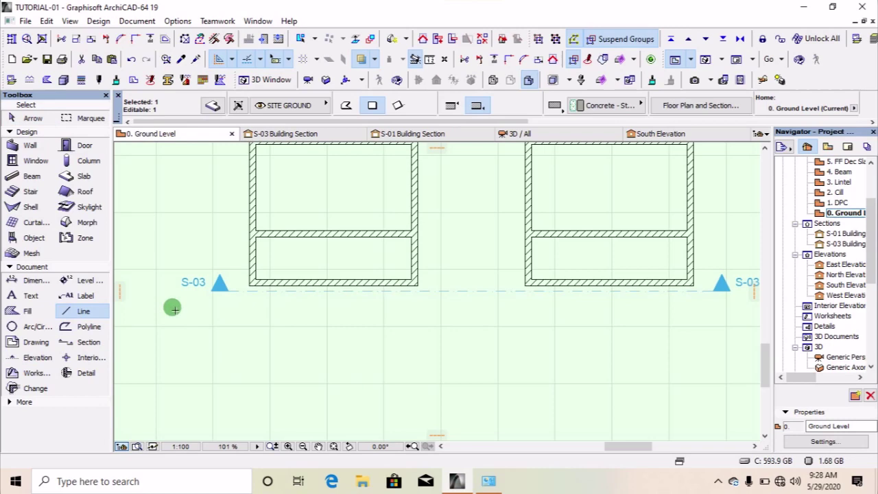
pyautogui.scroll(-3, 173, 309)
pyautogui.scroll(3, 348, 310)
pyautogui.press('Escape')
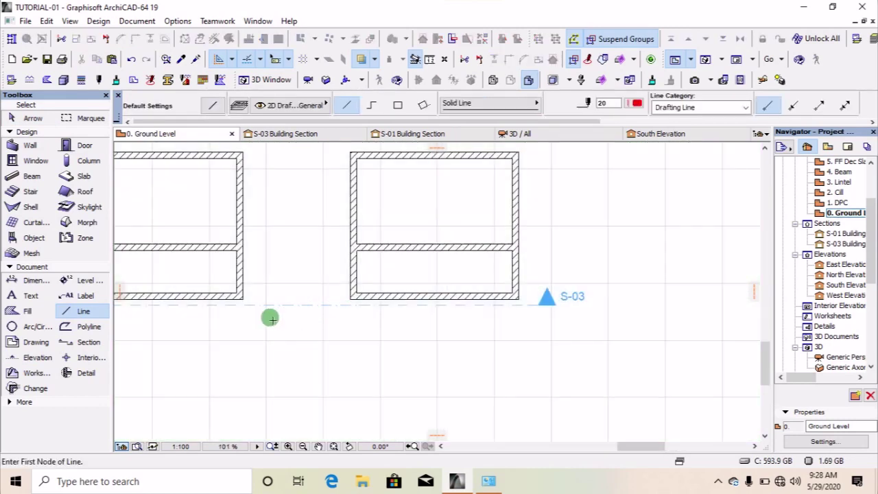
pyautogui.scroll(3, 401, 295)
pyautogui.scroll(2, 345, 294)
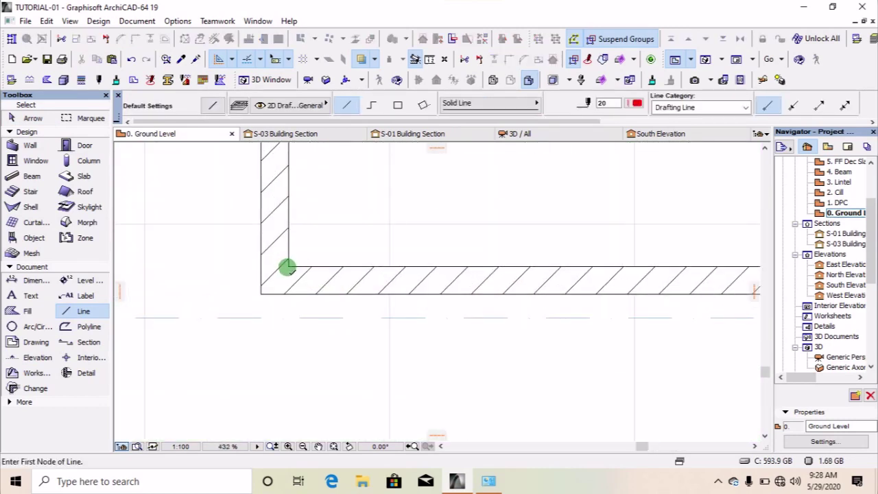
pyautogui.click(288, 267)
pyautogui.scroll(-3, 329, 267)
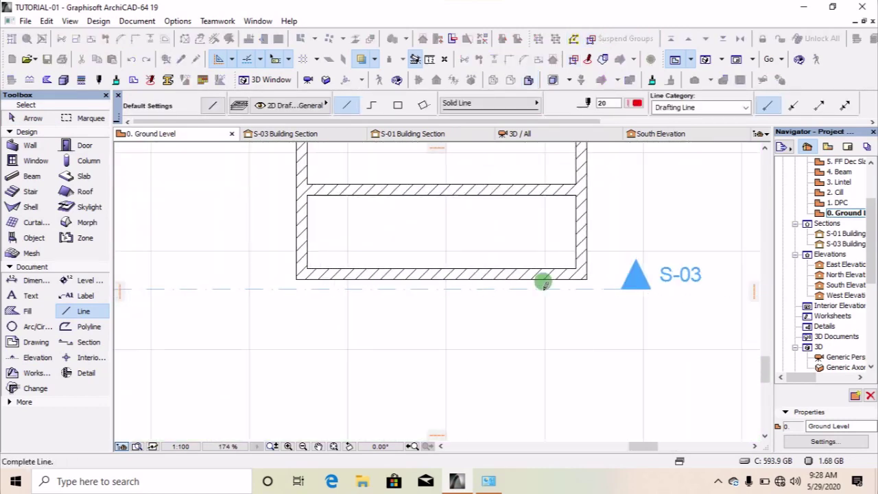
pyautogui.click(695, 250)
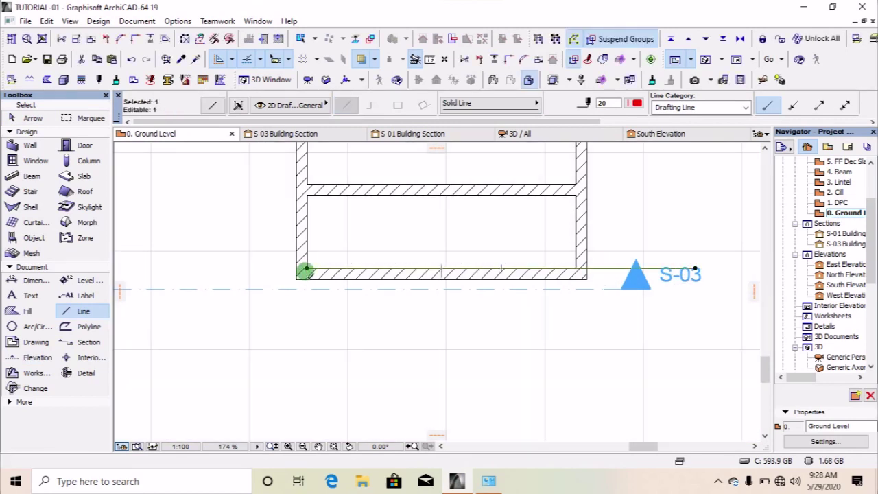
pyautogui.click(306, 269)
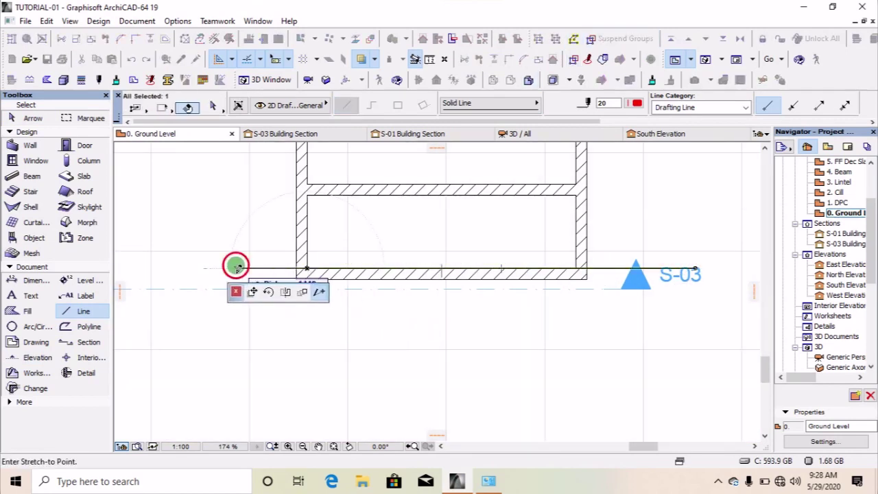
pyautogui.click(236, 267)
pyautogui.press('Escape')
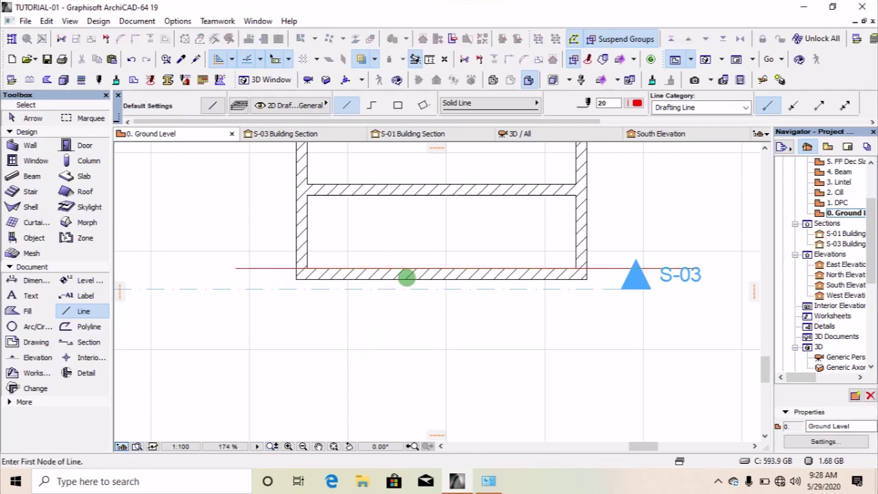
# - Shorten the second building's right and left side walls to the red guide line
pyautogui.scroll(2, 573, 284)
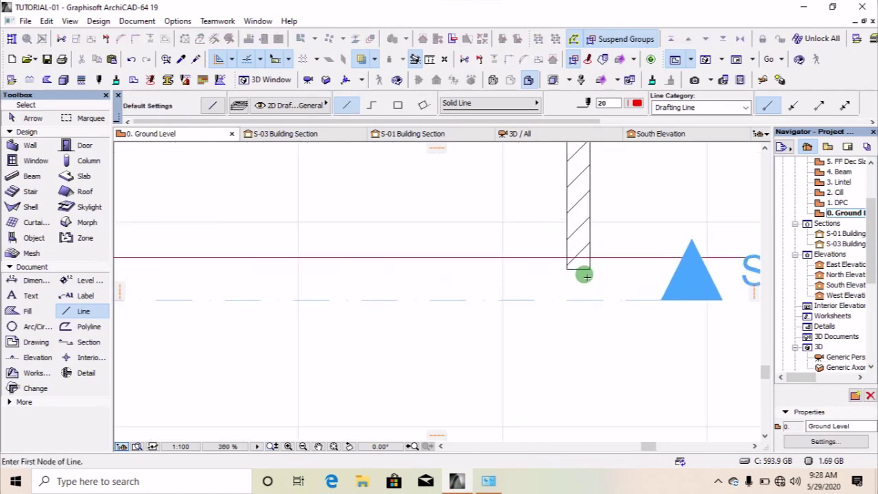
pyautogui.scroll(2, 576, 275)
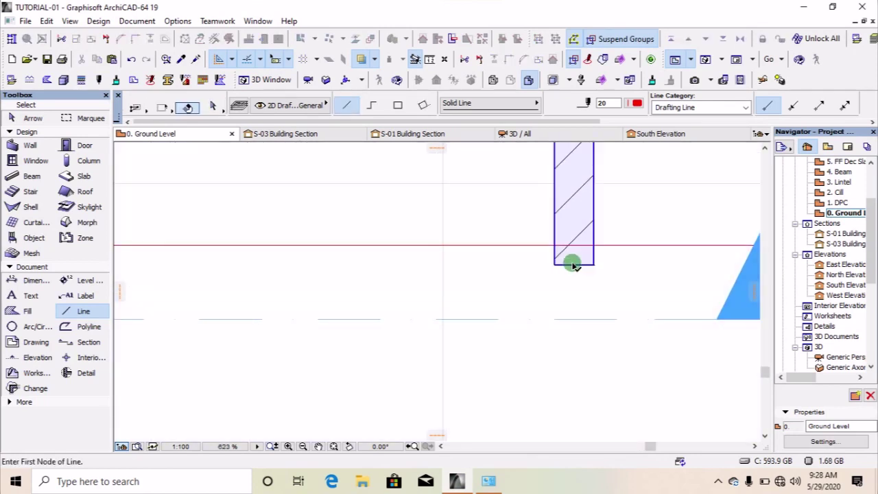
pyautogui.keyDown('shift'); pyautogui.click(573, 267); pyautogui.keyUp('shift')
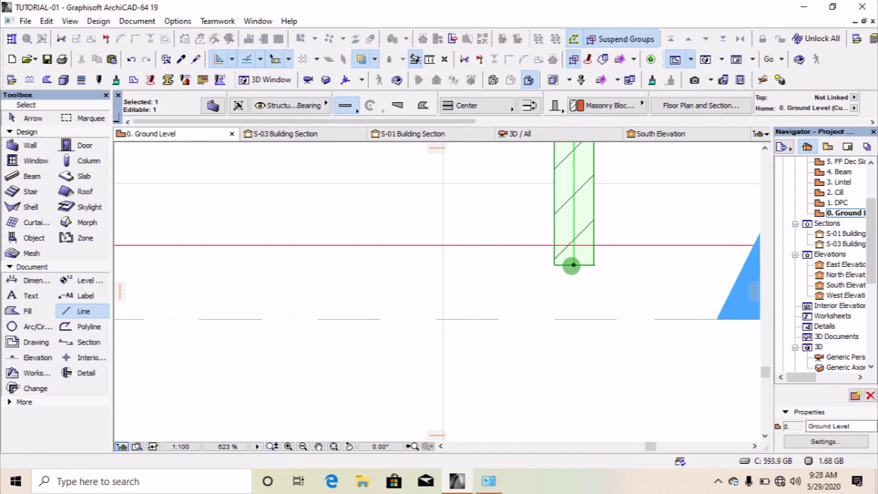
pyautogui.click(575, 246)
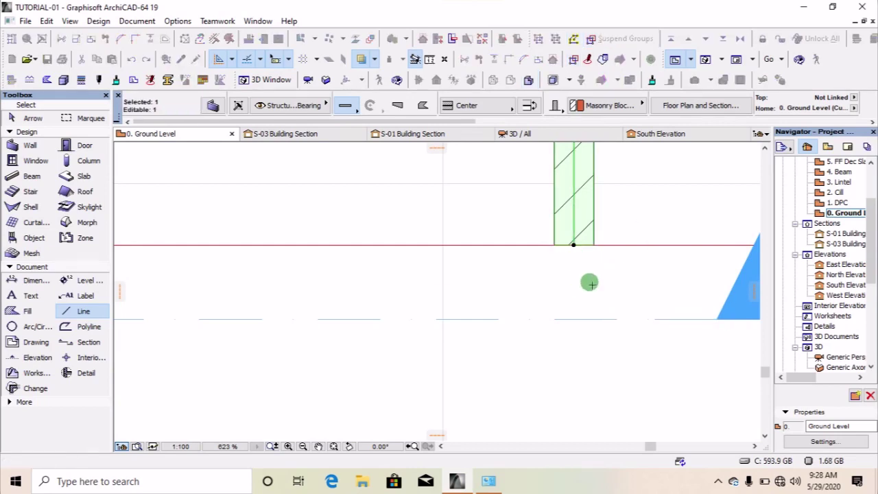
pyautogui.scroll(-3, 583, 275)
pyautogui.scroll(-2, 437, 336)
pyautogui.press('Escape')
pyautogui.scroll(4, 285, 304)
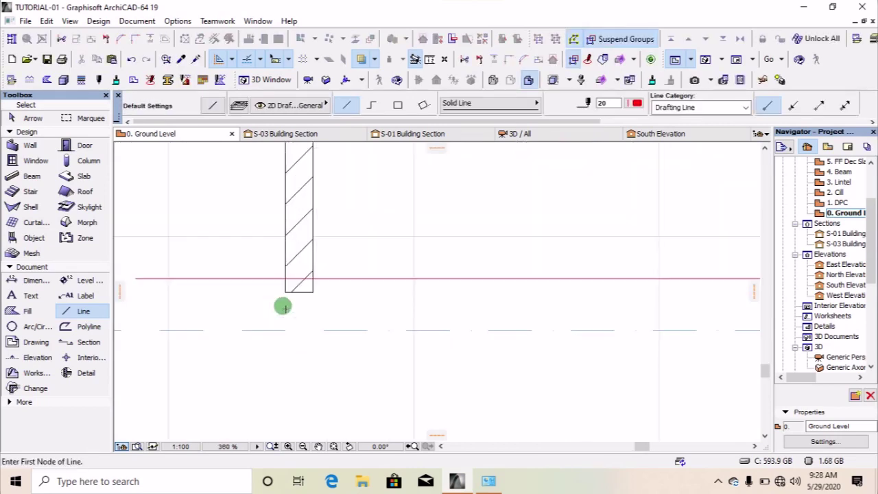
pyautogui.keyDown('shift'); pyautogui.click(300, 292); pyautogui.keyUp('shift')
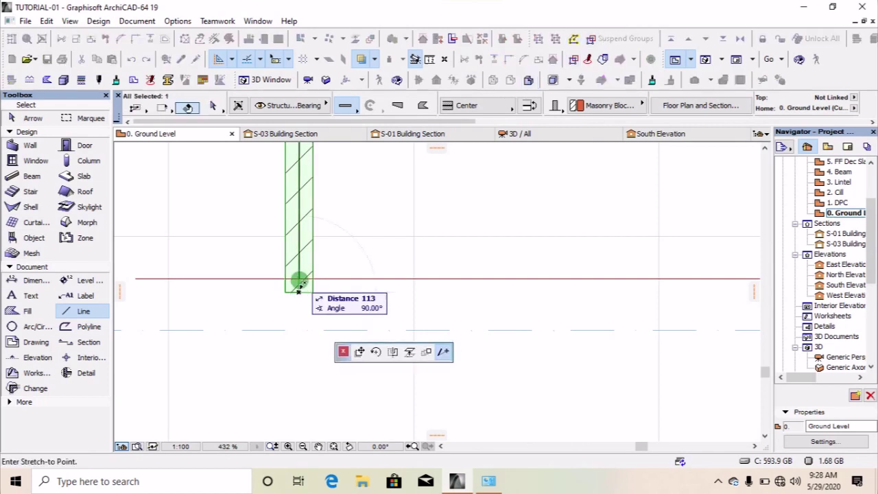
pyautogui.click(298, 279)
pyautogui.press('Escape')
# - Remove the red guide line
pyautogui.scroll(-3, 348, 287)
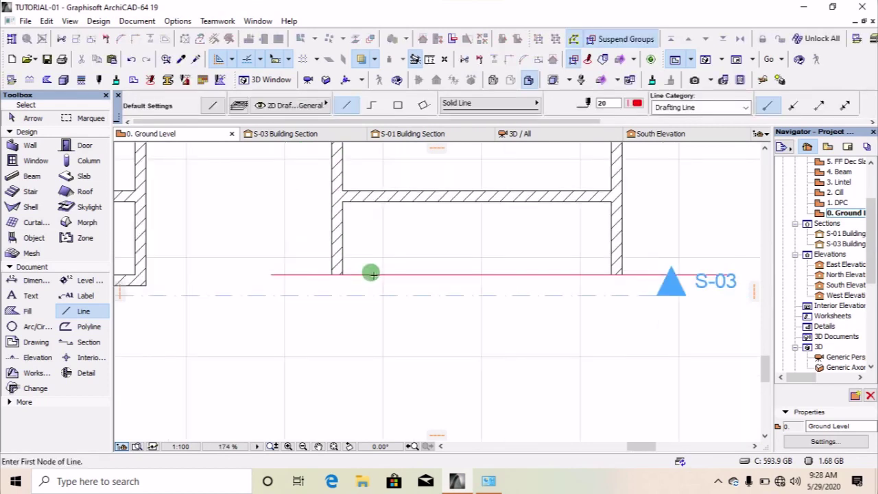
pyautogui.keyDown('shift'); pyautogui.click(319, 276); pyautogui.keyUp('shift')
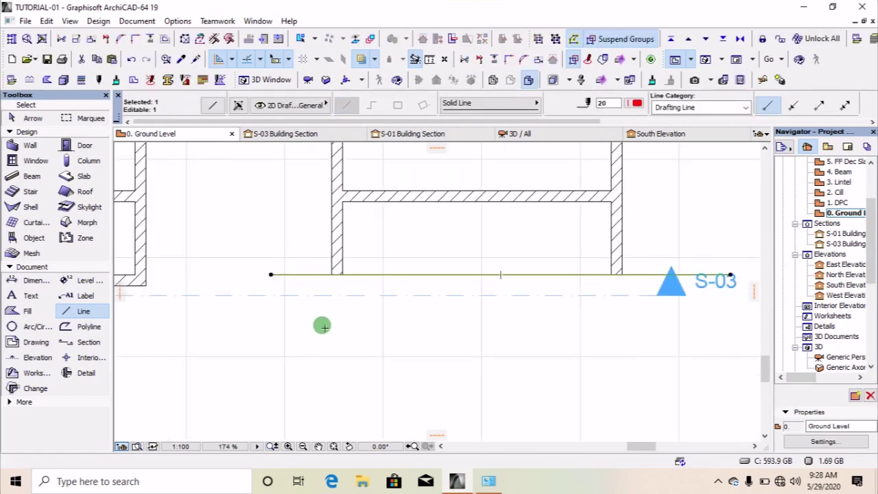
pyautogui.press('Escape')
pyautogui.scroll(-2, 430, 257)
pyautogui.scroll(1, 429, 267)
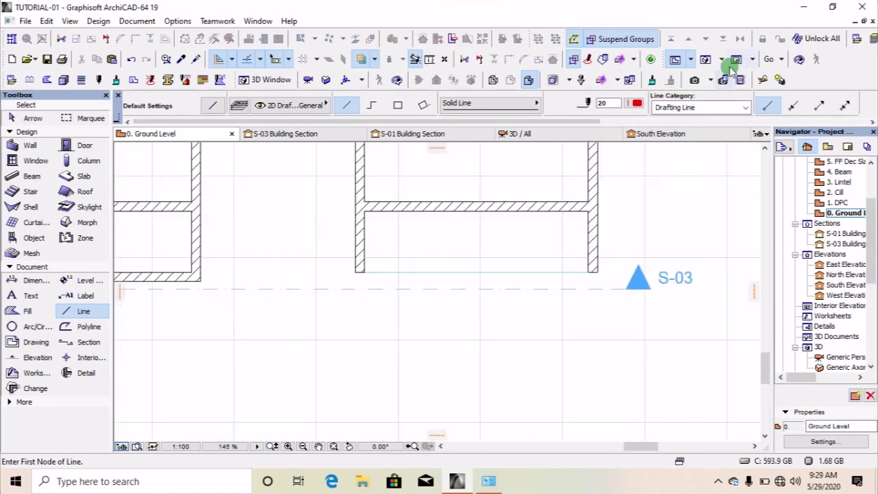
# - Check both buildings front-on in 3D, then return to the Ground Level plan
pyautogui.click(707, 61)
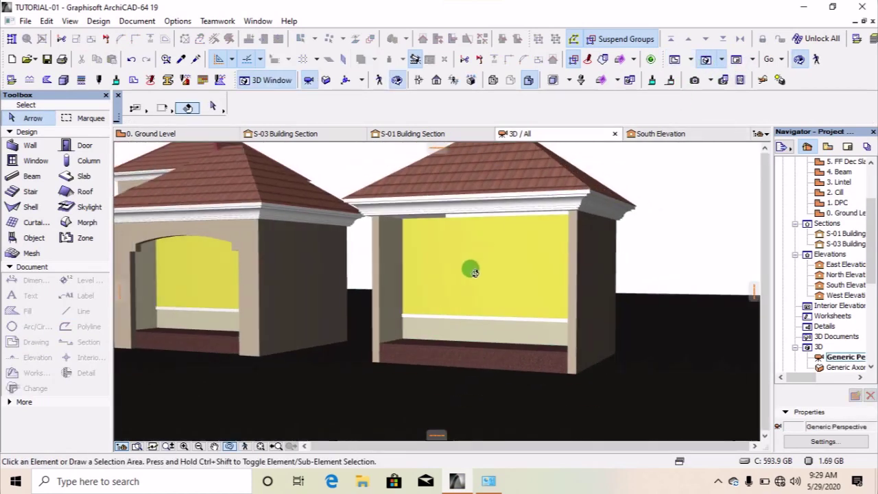
pyautogui.moveTo(396, 291)
pyautogui.keyDown('shift'); pyautogui.mouseDown(button='middle')
pyautogui.moveTo(417, 281)
pyautogui.moveTo(428, 288)
pyautogui.moveTo(531, 283)
pyautogui.moveTo(437, 292)
pyautogui.mouseUp(button='middle'); pyautogui.keyUp('shift')
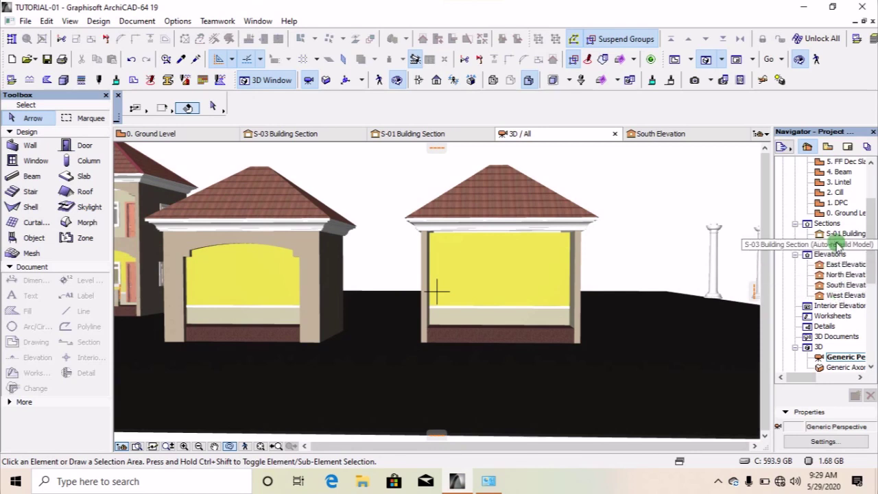
pyautogui.click(682, 63)
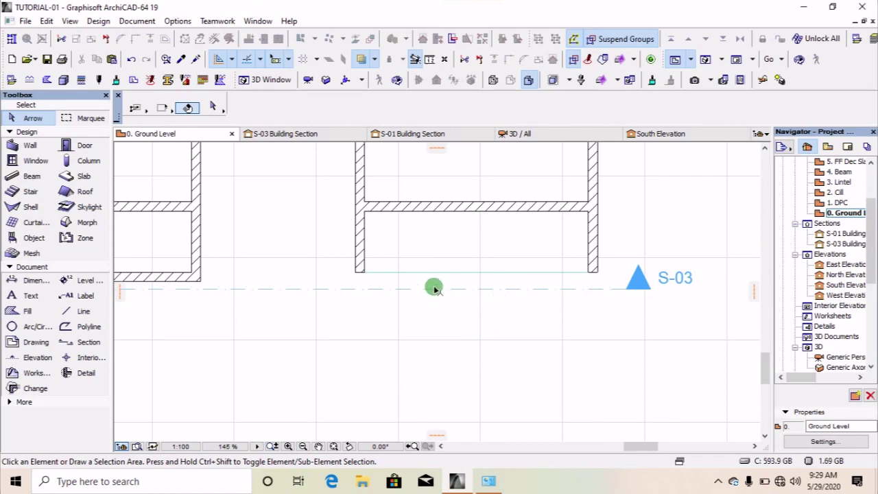
pyautogui.scroll(-3, 484, 247)
pyautogui.scroll(1, 504, 279)
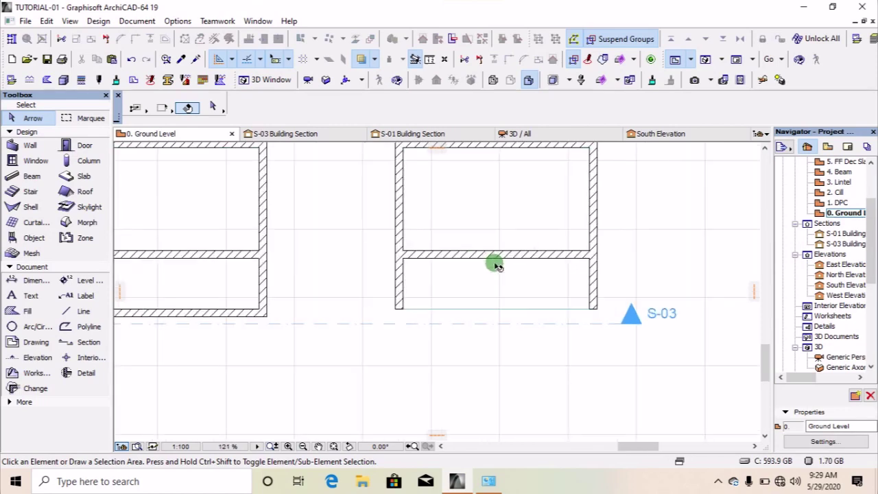
# - Open the S-03 Building Section view
pyautogui.doubleClick(851, 245)
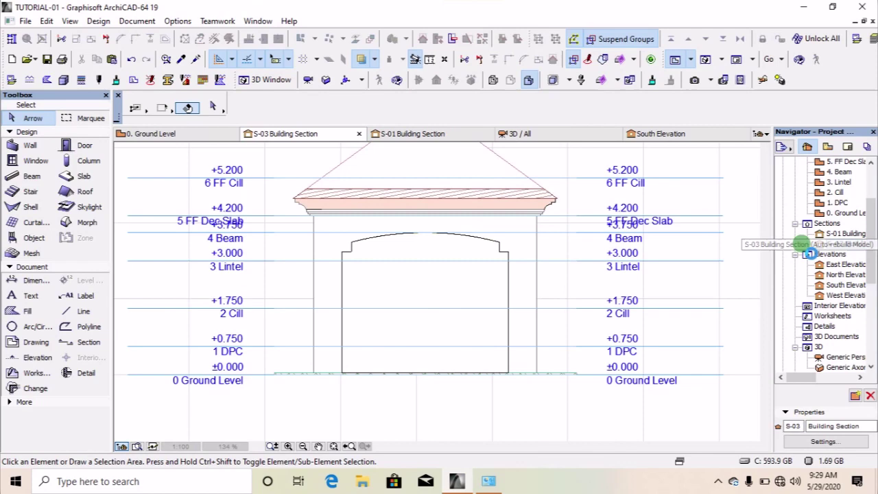
pyautogui.scroll(-2, 464, 290)
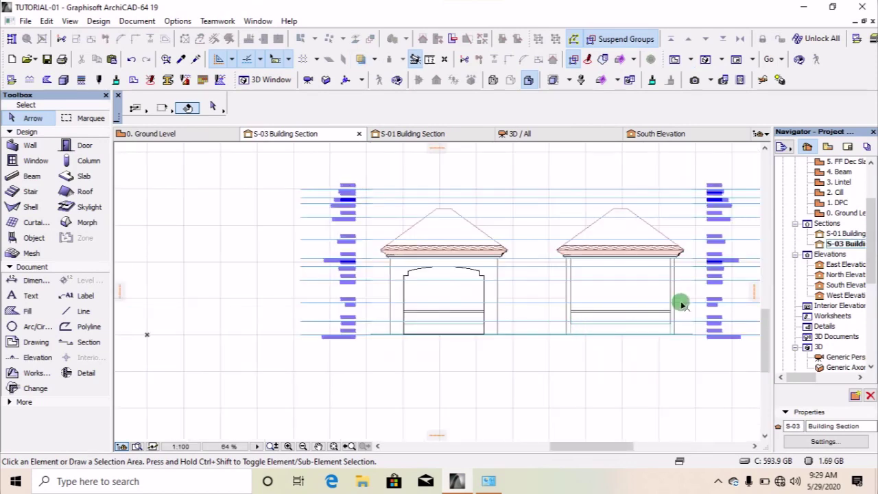
pyautogui.scroll(3, 675, 281)
pyautogui.scroll(-2, 645, 297)
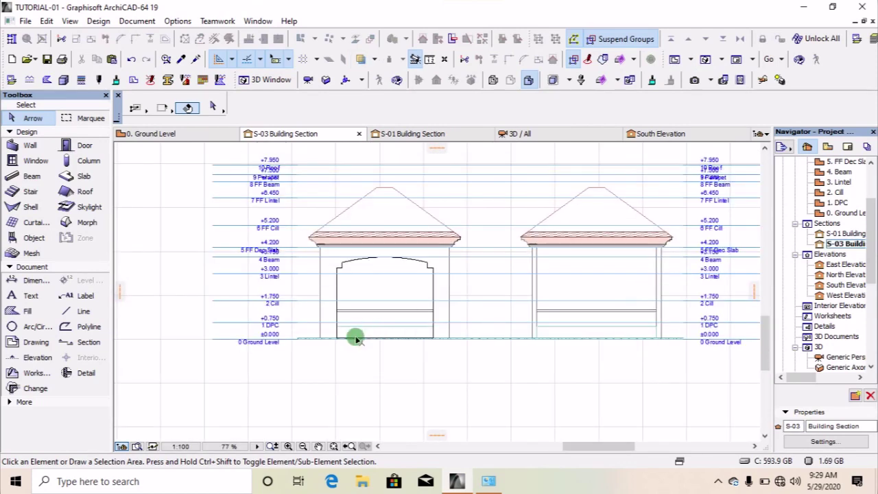
pyautogui.scroll(2, 356, 338)
pyautogui.scroll(-3, 286, 318)
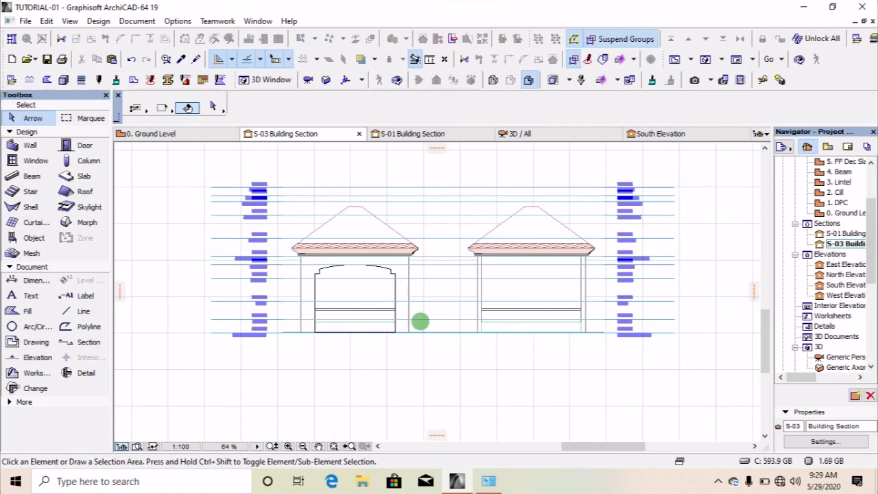
# - Start a polyline at the left building's base, tracing up its side and across the arch
pyautogui.click(71, 330)
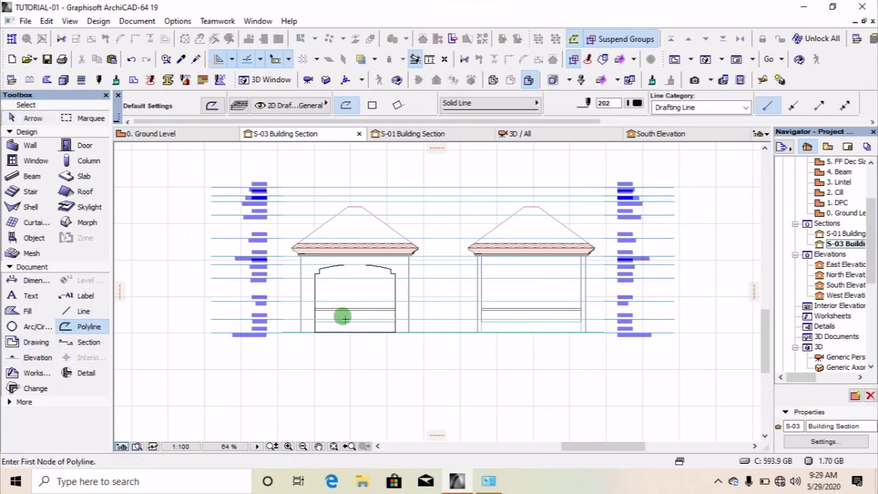
pyautogui.scroll(9, 316, 326)
pyautogui.scroll(2, 273, 349)
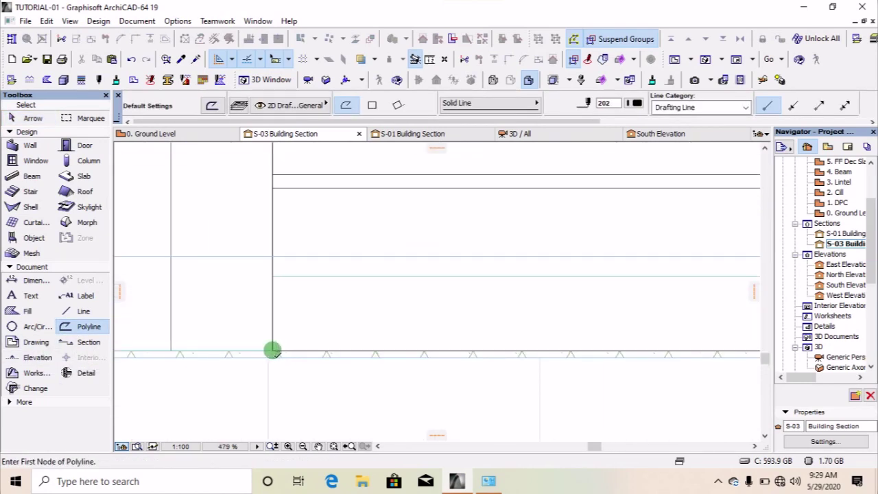
pyautogui.click(273, 350)
pyautogui.scroll(-3, 273, 350)
pyautogui.scroll(1, 273, 206)
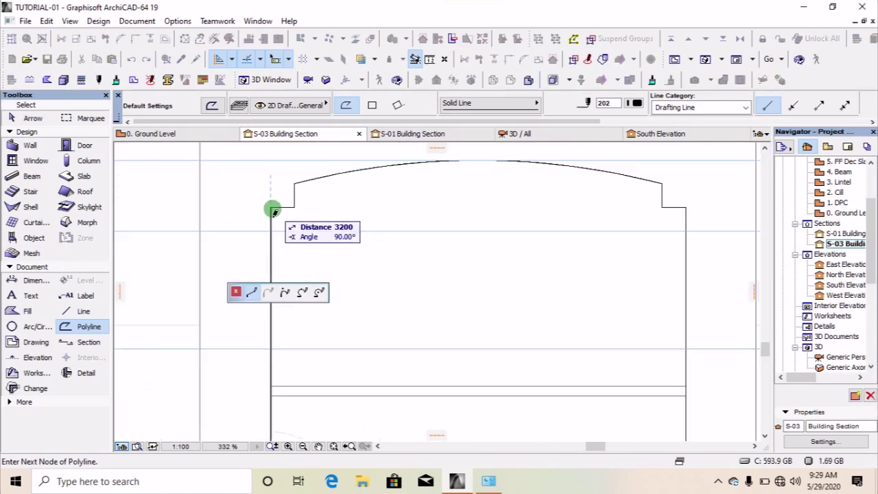
pyautogui.click(271, 208)
pyautogui.click(294, 207)
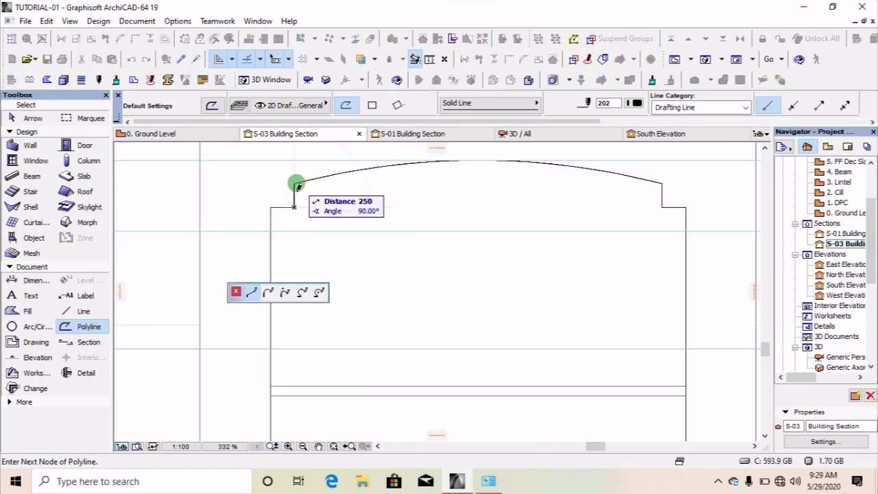
pyautogui.click(297, 186)
pyautogui.scroll(-2, 310, 216)
pyautogui.scroll(3, 533, 196)
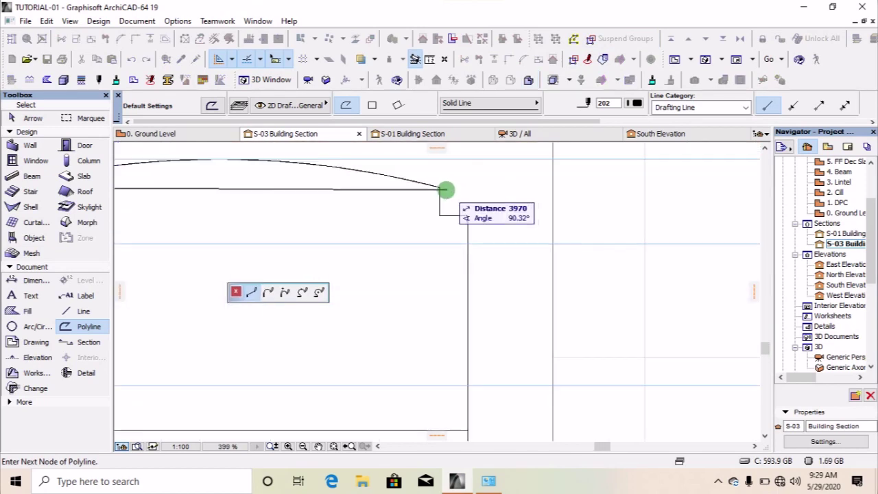
pyautogui.click(440, 189)
# - Trace down the opening's right side and along the wall base to close the outline
pyautogui.scroll(-2, 468, 219)
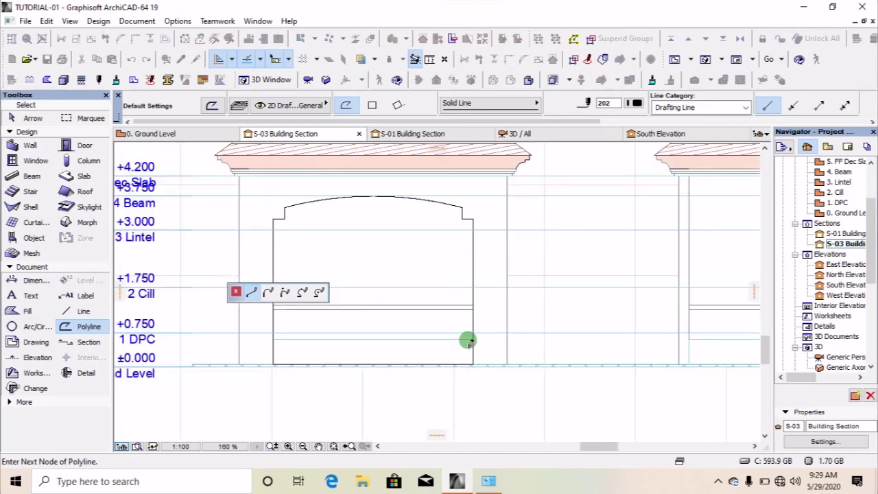
pyautogui.scroll(2, 466, 339)
pyautogui.click(455, 358)
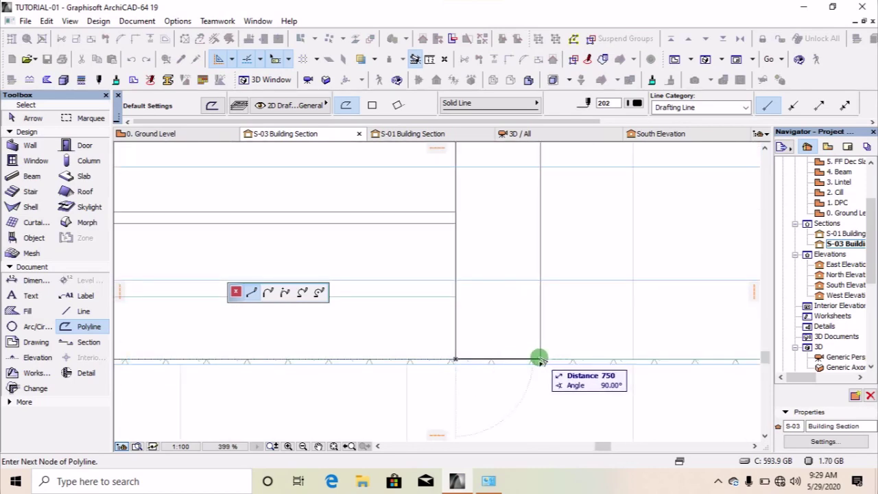
pyautogui.click(539, 357)
pyautogui.scroll(-3, 543, 384)
pyautogui.scroll(2, 545, 202)
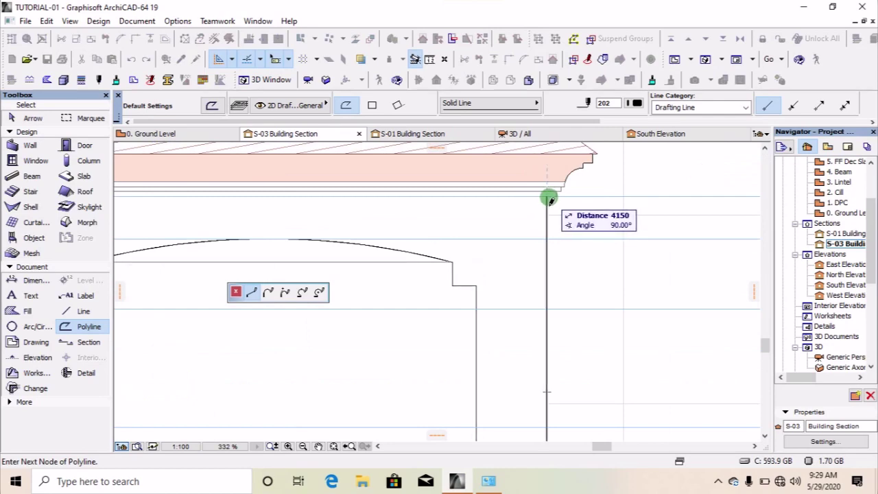
pyautogui.scroll(-2, 590, 222)
pyautogui.scroll(2, 348, 232)
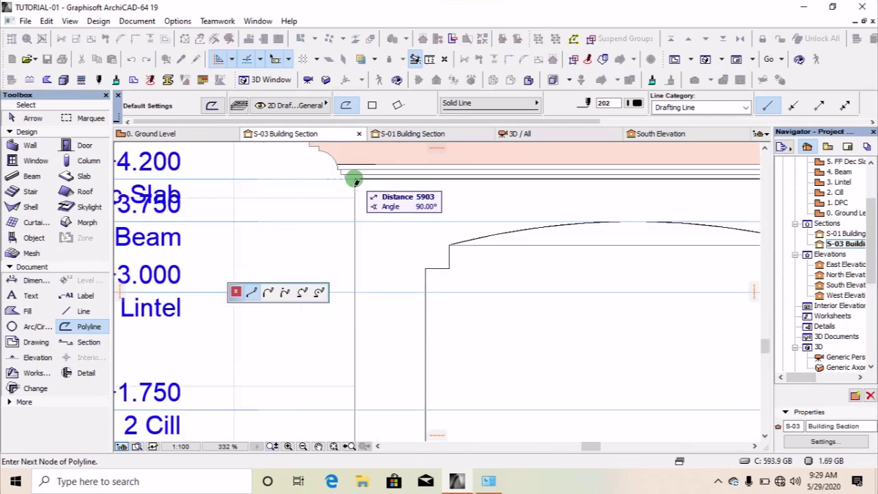
pyautogui.scroll(-2, 357, 180)
pyautogui.scroll(2, 374, 367)
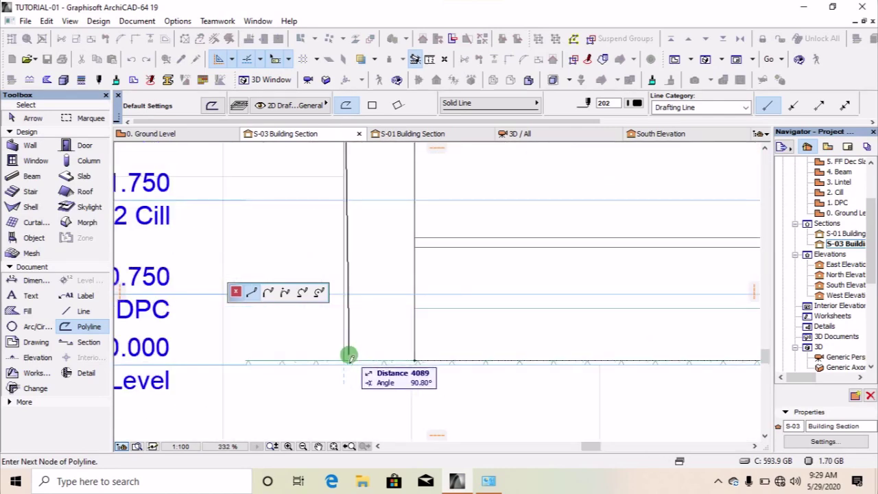
pyautogui.click(343, 359)
pyautogui.doubleClick(415, 359)
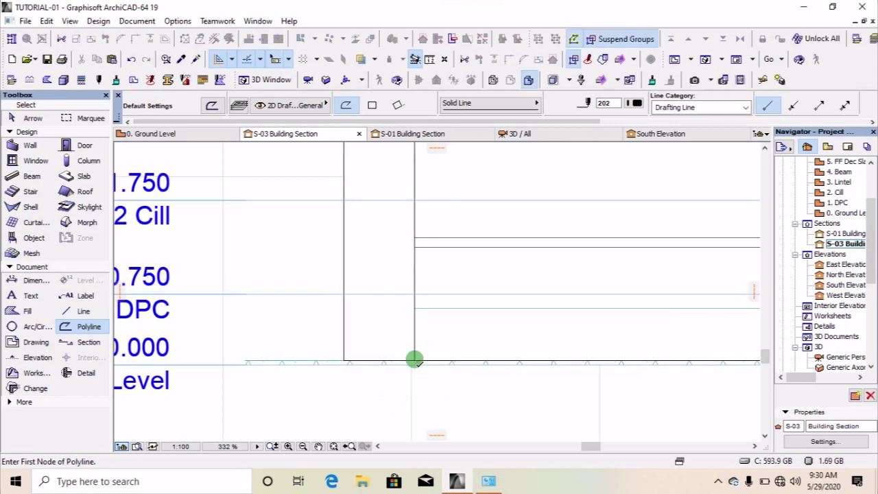
pyautogui.scroll(-3, 398, 316)
# - Curve the outline's top edge into an arch matching the opening
pyautogui.scroll(1, 364, 297)
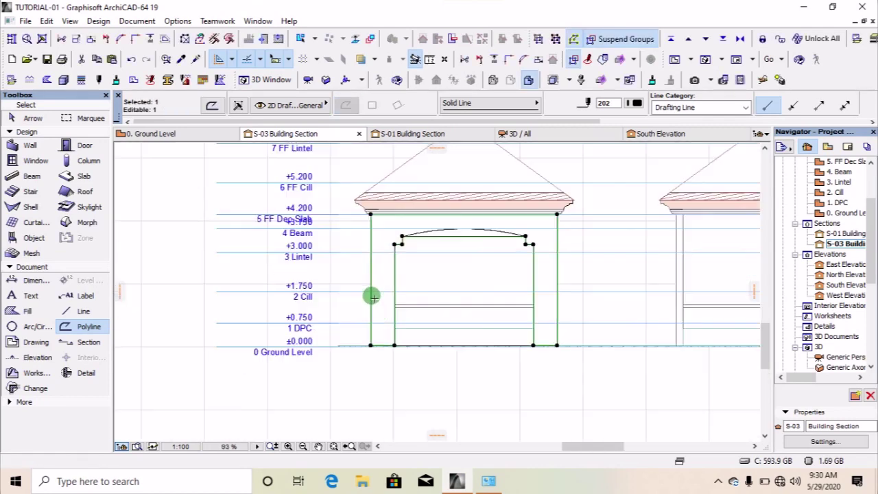
pyautogui.scroll(2, 412, 261)
pyautogui.scroll(2, 468, 251)
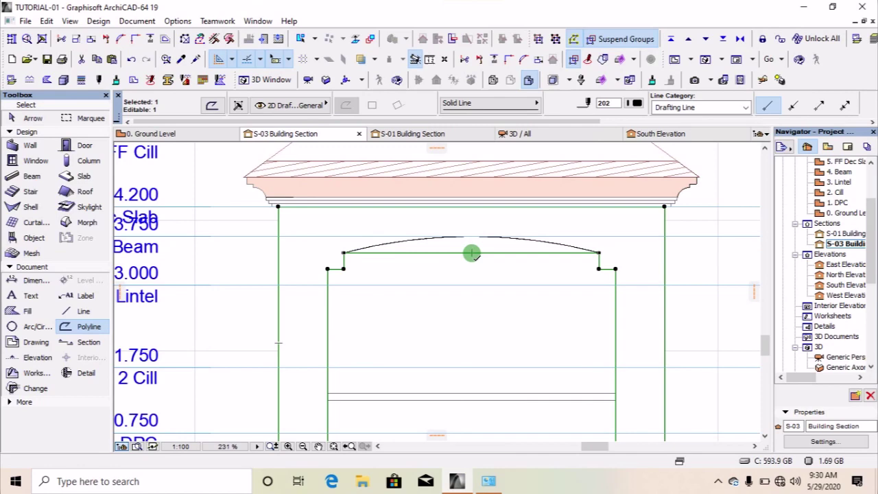
pyautogui.click(471, 254)
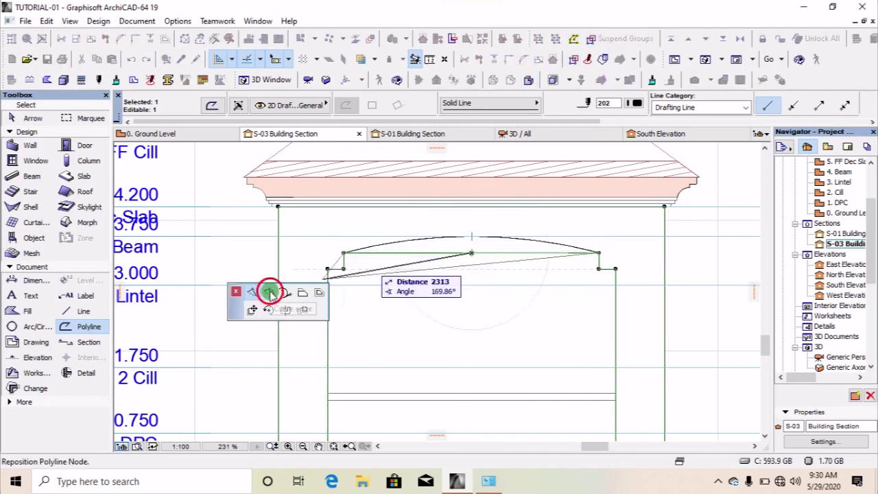
pyautogui.click(270, 292)
pyautogui.click(472, 238)
pyautogui.scroll(-3, 571, 301)
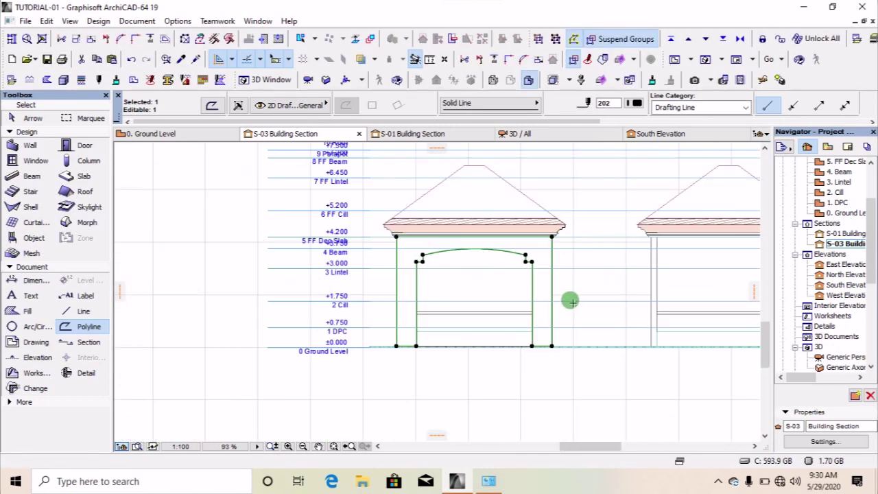
# - Move the outline with Ctrl+D onto the right building and deselect it
pyautogui.hotkey('ctrl', 'd')
pyautogui.click(397, 347)
pyautogui.scroll(3, 656, 343)
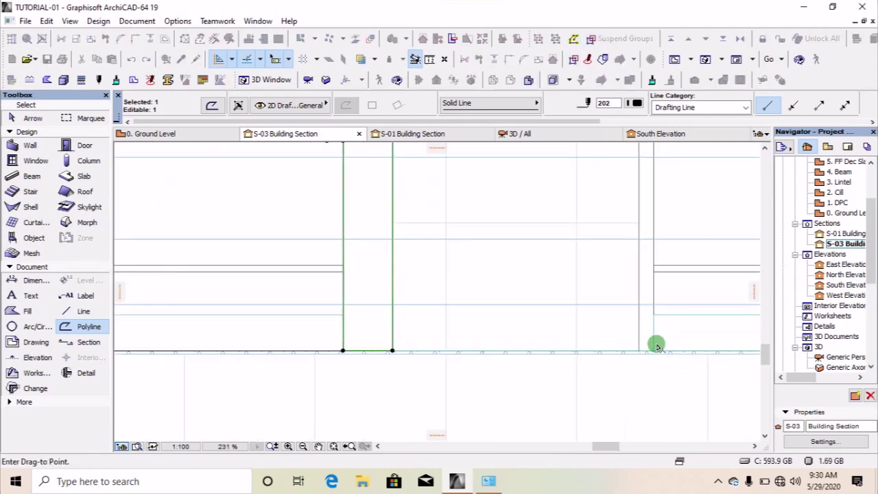
pyautogui.click(643, 350)
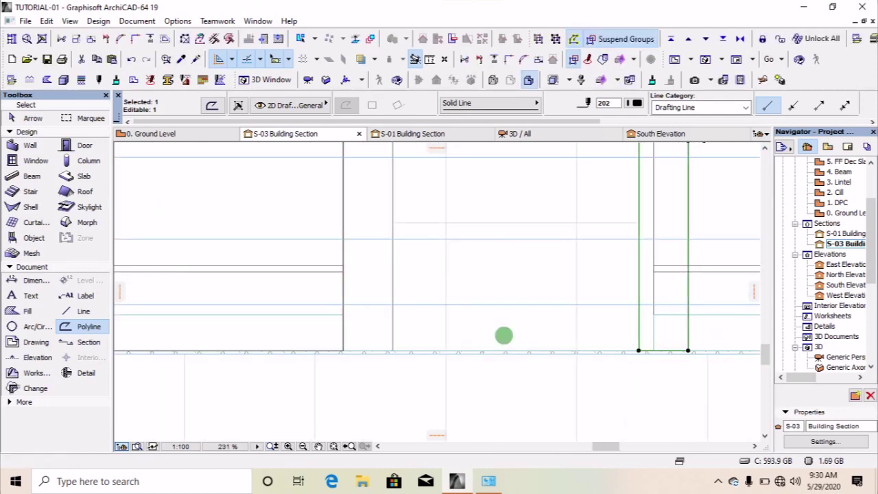
pyautogui.scroll(-3, 504, 336)
pyautogui.scroll(1, 670, 245)
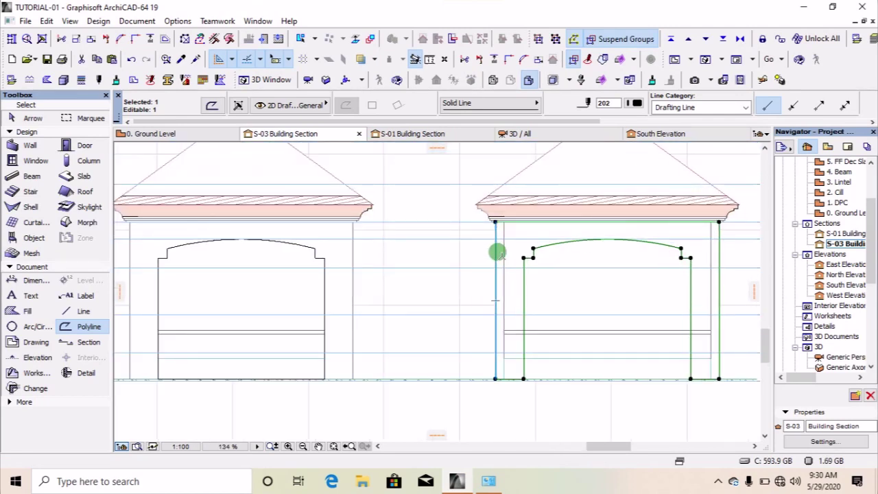
pyautogui.press('Escape')
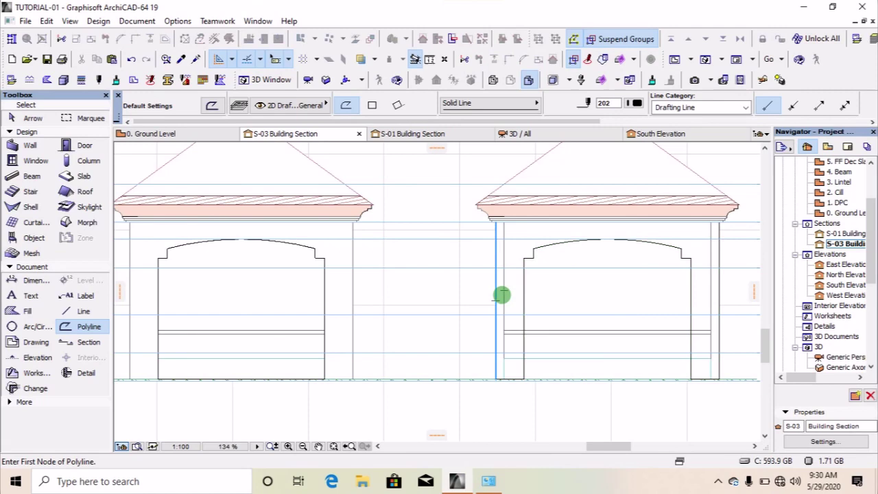
# - Select the arch outline on the right building and end the polyline drawing
pyautogui.scroll(-2, 614, 337)
pyautogui.scroll(4, 569, 220)
pyautogui.scroll(2, 570, 218)
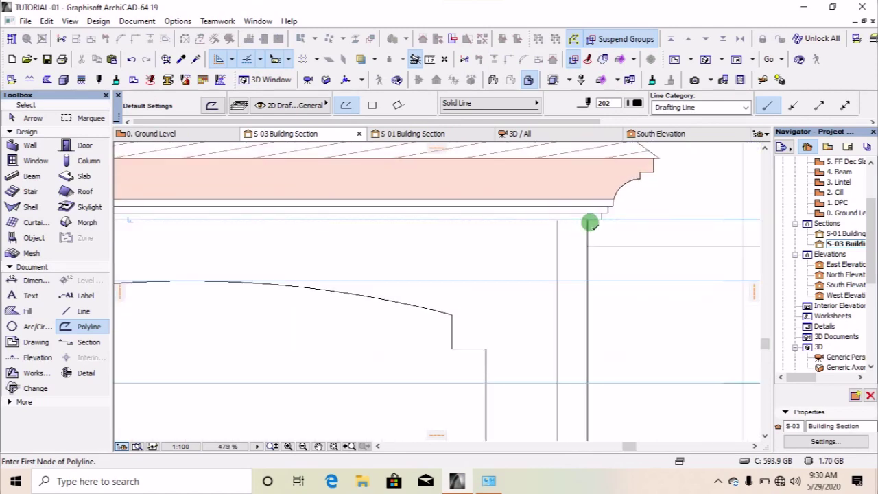
pyautogui.click(588, 222)
pyautogui.scroll(-3, 595, 277)
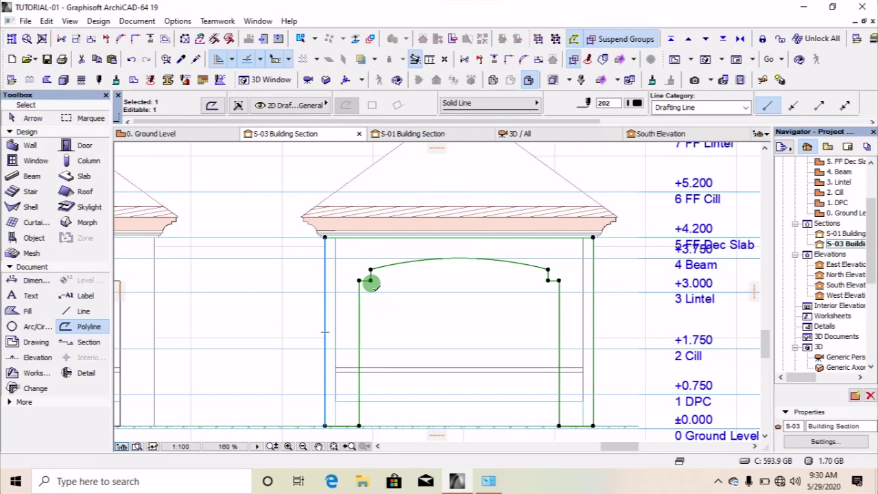
pyautogui.press('Escape')
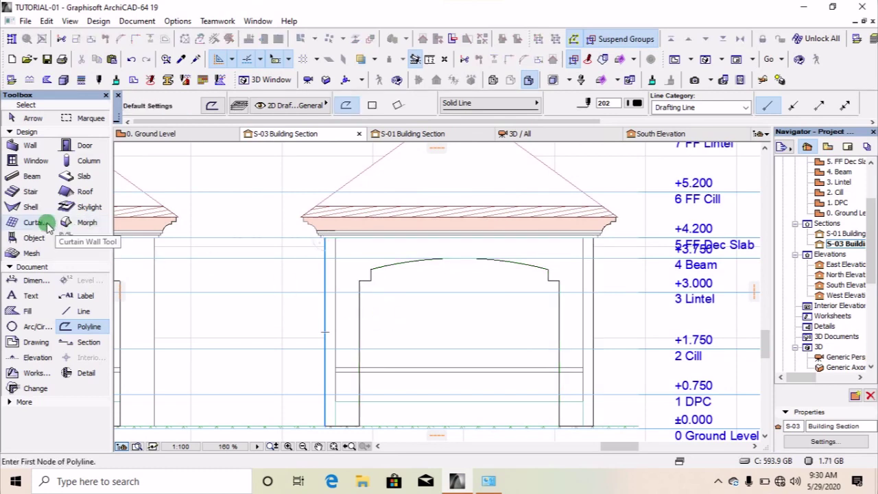
# - Switch to the Morph tool, checking the arch corner up close
pyautogui.click(86, 222)
pyautogui.scroll(1, 361, 264)
pyautogui.scroll(5, 360, 264)
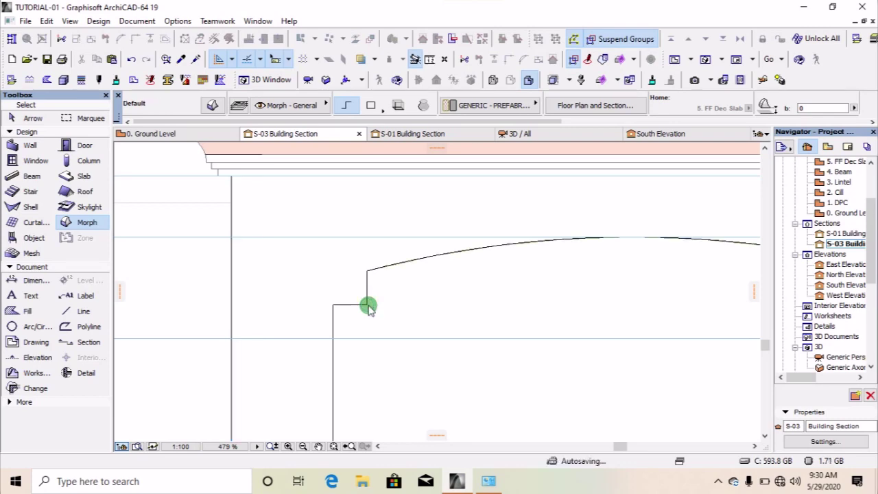
pyautogui.scroll(-7, 332, 288)
pyautogui.scroll(-1, 343, 302)
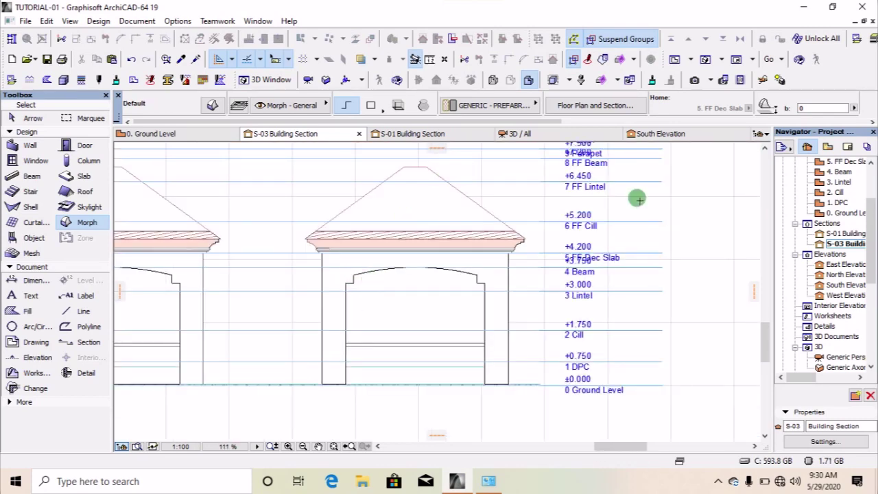
# - Open the 3D window and orbit down to a low close-up of the side columns
pyautogui.click(703, 60)
pyautogui.scroll(2, 545, 274)
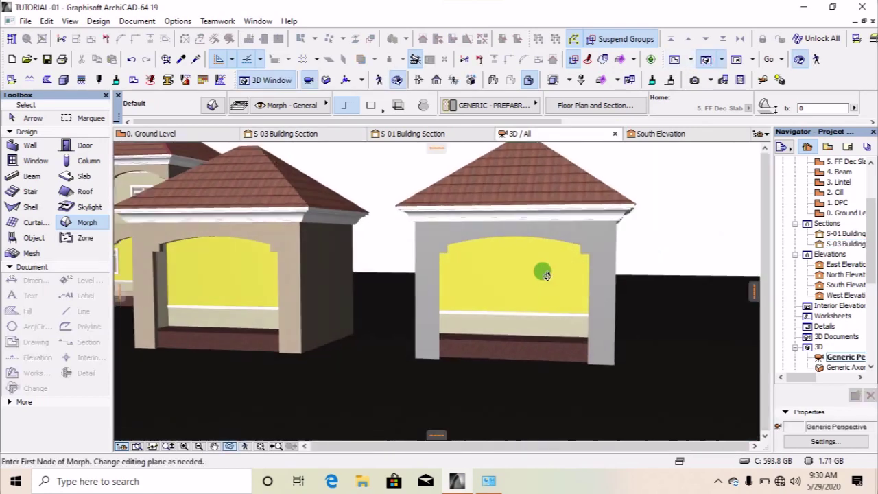
pyautogui.scroll(-3, 546, 274)
pyautogui.keyDown('shift'); pyautogui.moveTo(369, 274); pyautogui.dragTo(347, 275, button='middle'); pyautogui.keyUp('shift')
pyautogui.scroll(3, 594, 275)
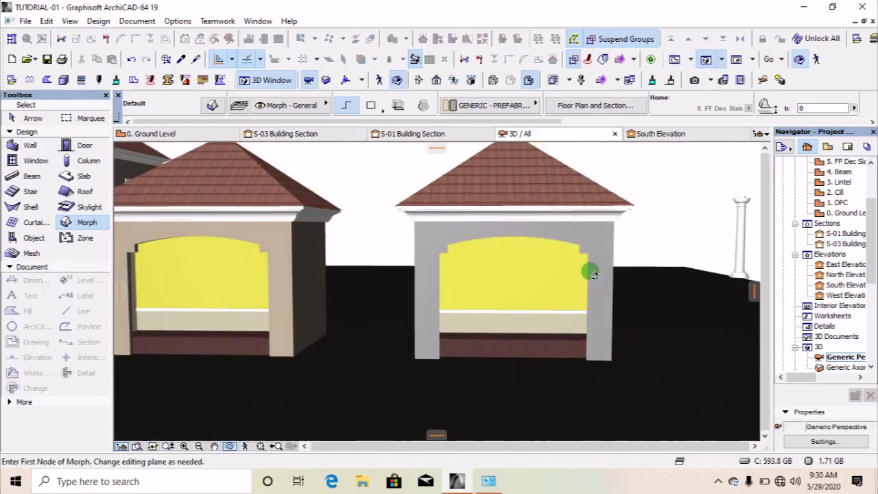
pyautogui.keyDown('shift'); pyautogui.moveTo(594, 274); pyautogui.dragTo(329, 269, button='middle'); pyautogui.keyUp('shift')
pyautogui.scroll(2, 317, 268)
pyautogui.scroll(2, 473, 274)
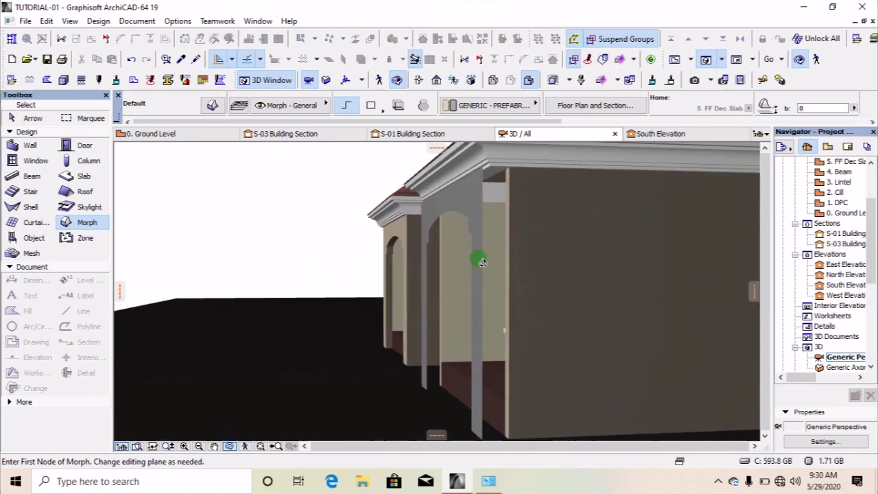
pyautogui.moveTo(480, 257)
pyautogui.keyDown('shift'); pyautogui.mouseDown(button='middle')
pyautogui.moveTo(515, 418)
pyautogui.moveTo(499, 408)
pyautogui.moveTo(313, 444)
pyautogui.mouseUp(button='middle'); pyautogui.keyUp('shift')
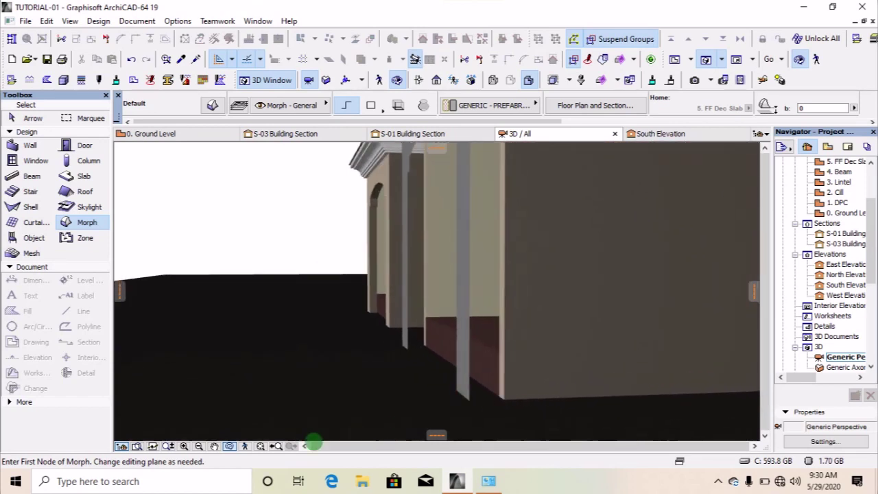
pyautogui.moveTo(234, 448); pyautogui.dragTo(439, 397)
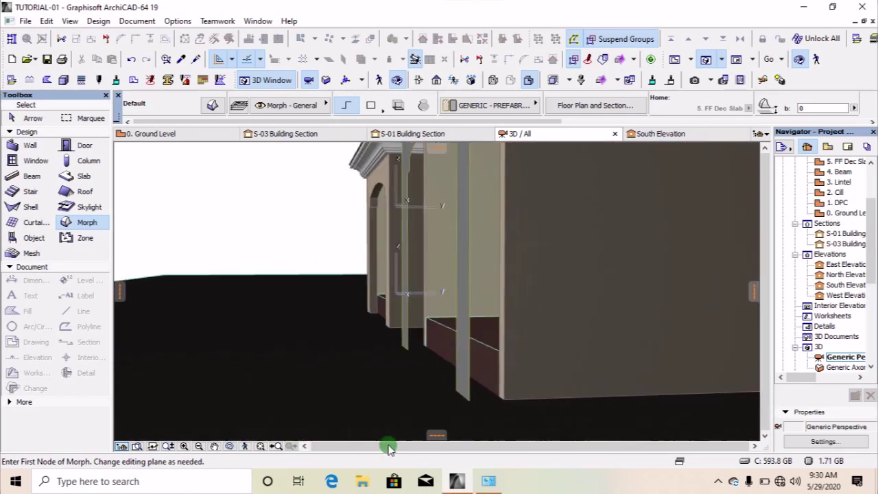
# - Extrude a new polygon from the column morph to form a tall block beside the columns
pyautogui.click(447, 406)
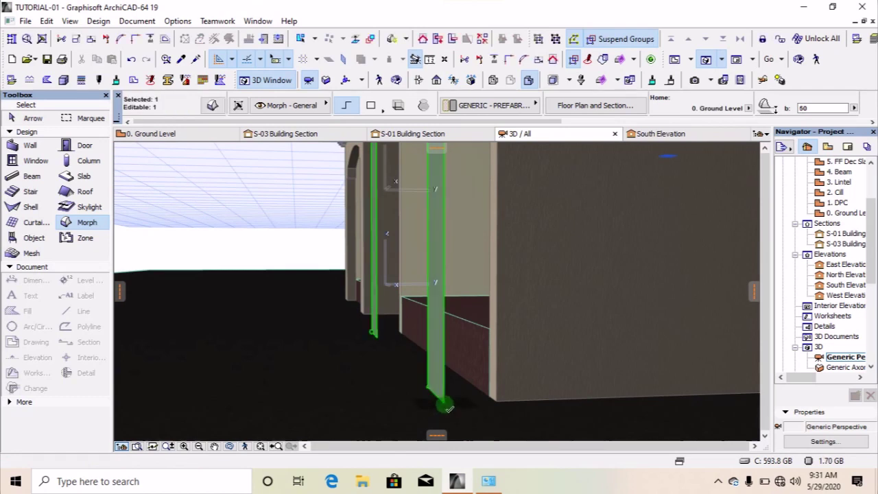
pyautogui.click(453, 404)
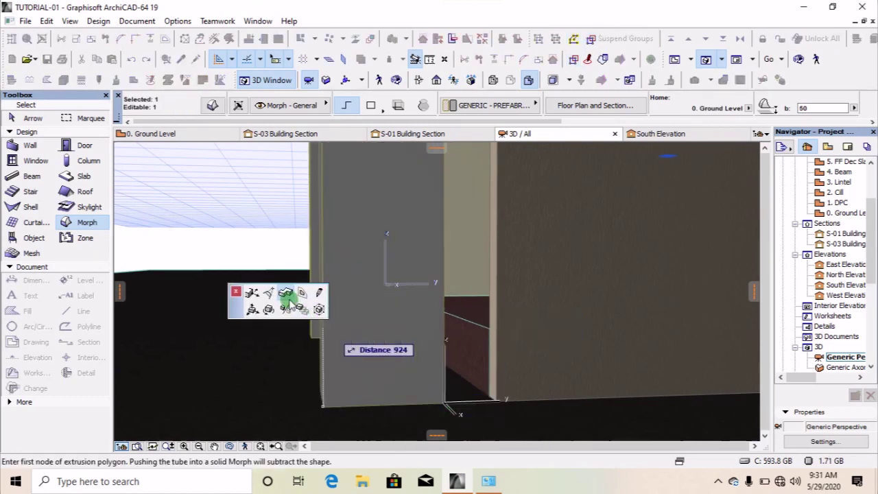
pyautogui.click(288, 296)
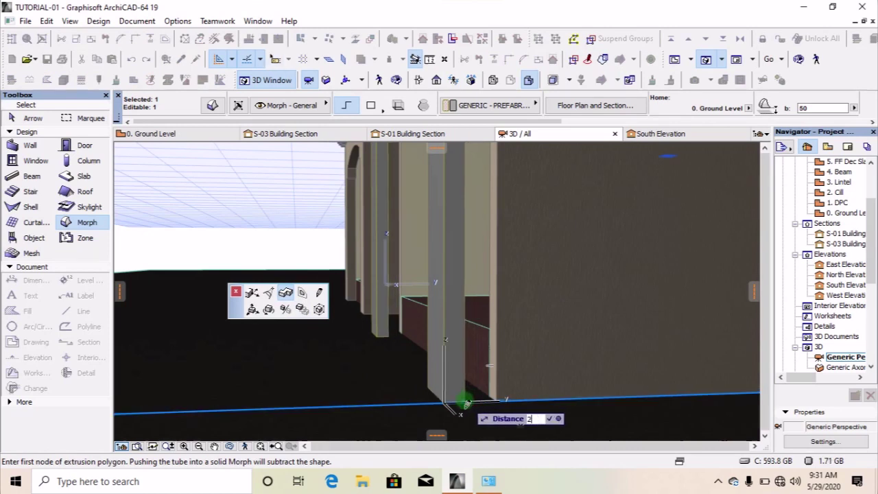
pyautogui.click(472, 405)
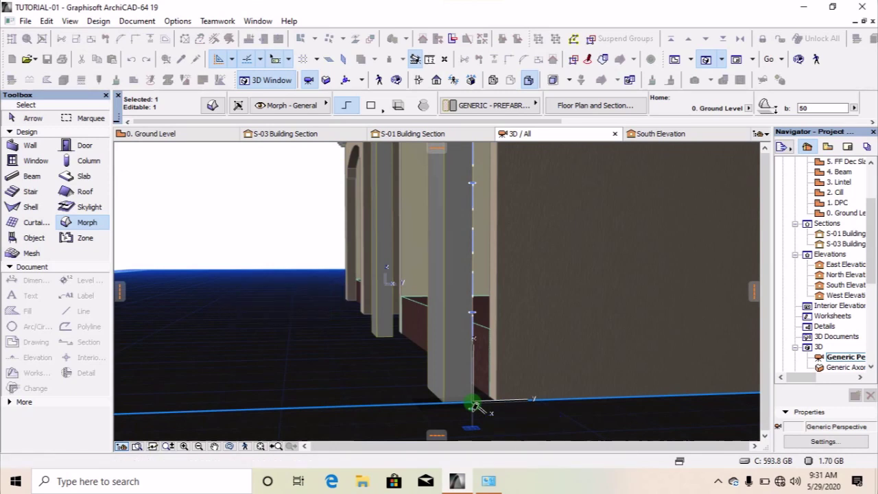
pyautogui.doubleClick(473, 405)
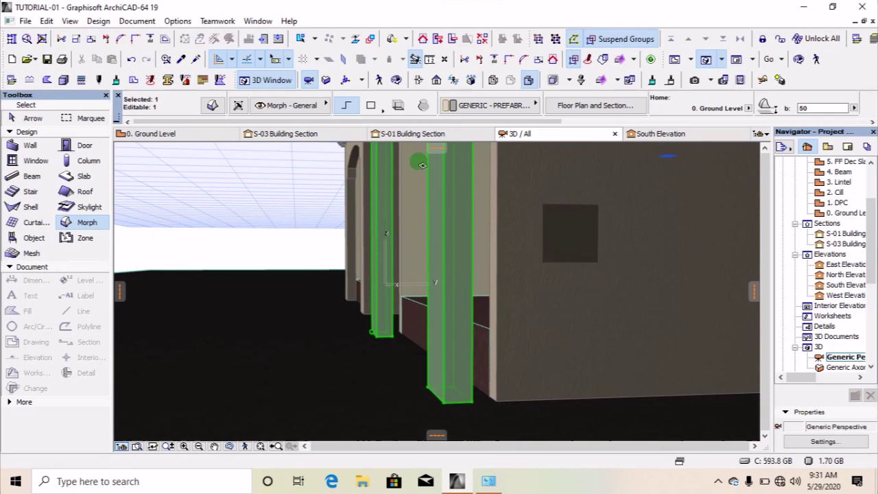
# - Override the morph's surface with Stucco - Beige Rough in its settings
pyautogui.click(216, 104)
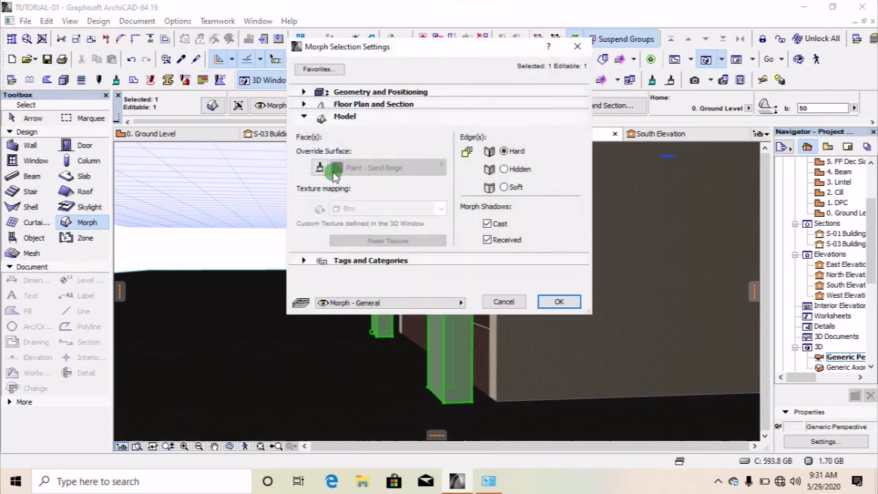
pyautogui.click(320, 167)
pyautogui.click(385, 168)
pyautogui.scroll(-3, 587, 221)
pyautogui.scroll(-3, 586, 254)
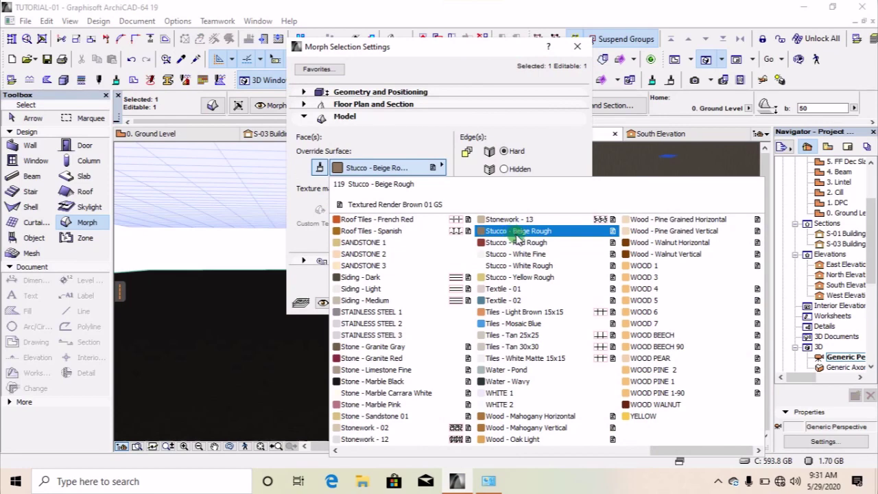
pyautogui.click(516, 233)
pyautogui.click(555, 300)
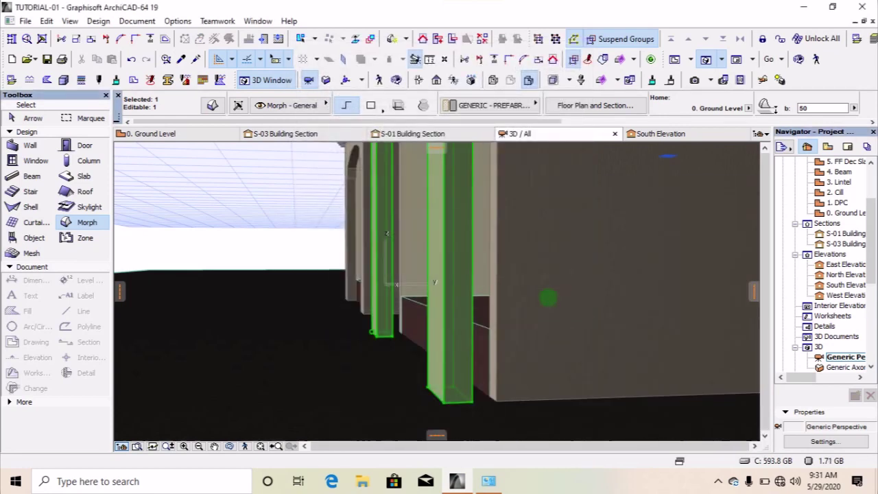
# - On the 0. Ground Level plan, shift the beige morph strip up flush against the wall corner
pyautogui.press('Escape')
pyautogui.click(676, 59)
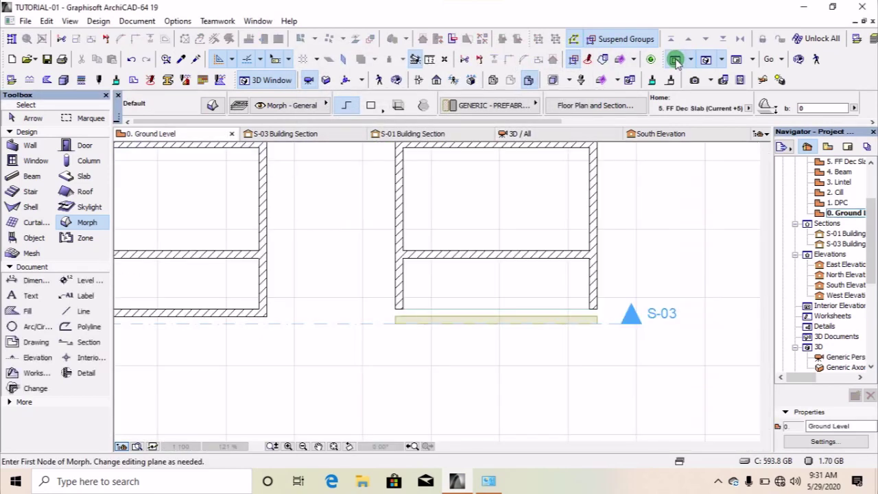
pyautogui.scroll(5, 615, 307)
pyautogui.keyDown('shift'); pyautogui.click(595, 329); pyautogui.keyUp('shift')
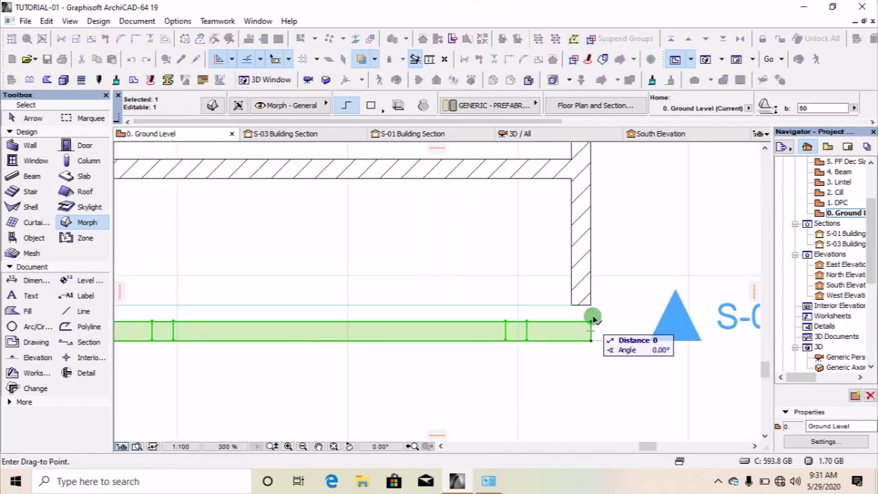
pyautogui.click(592, 307)
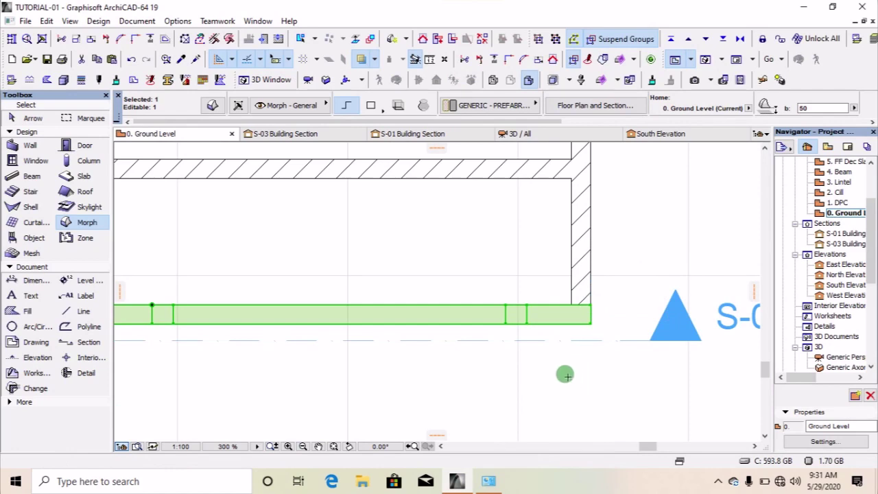
# - Orbit and zoom the 3D view onto both pavilions' arched bays, including the new stucco morph
pyautogui.click(707, 60)
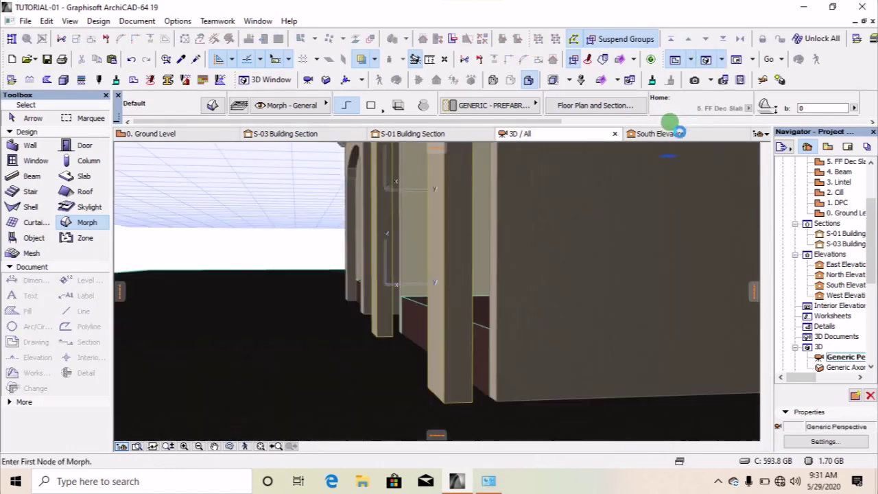
pyautogui.click(230, 447)
pyautogui.moveTo(308, 387); pyautogui.dragTo(636, 306)
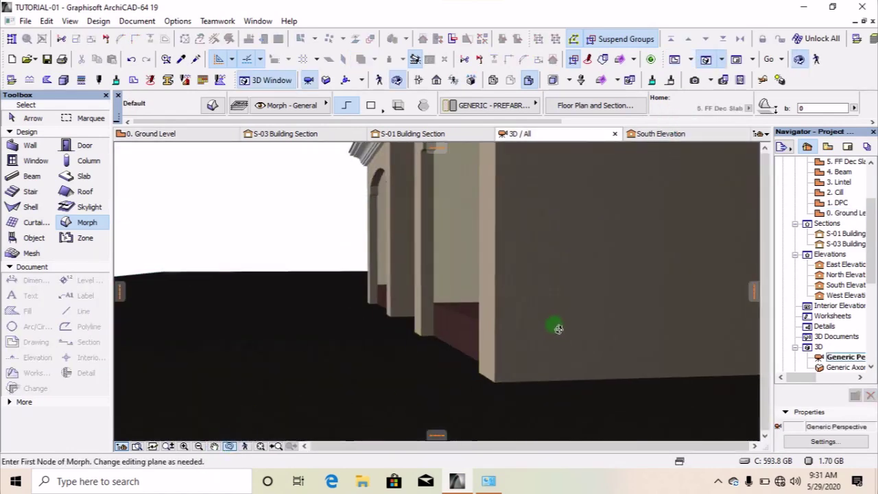
pyautogui.scroll(-5, 636, 305)
pyautogui.scroll(3, 402, 249)
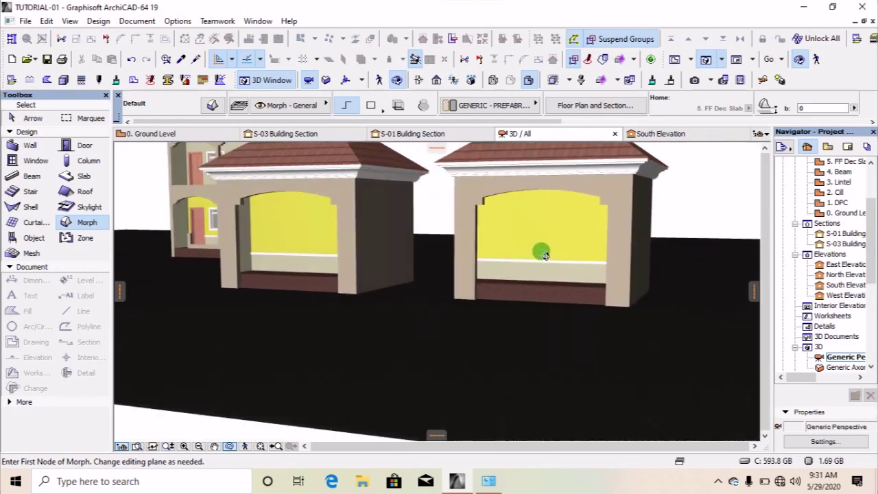
pyautogui.scroll(3, 542, 249)
pyautogui.moveTo(416, 271)
pyautogui.mouseDown()
pyautogui.moveTo(597, 266)
pyautogui.moveTo(350, 287)
pyautogui.mouseUp()
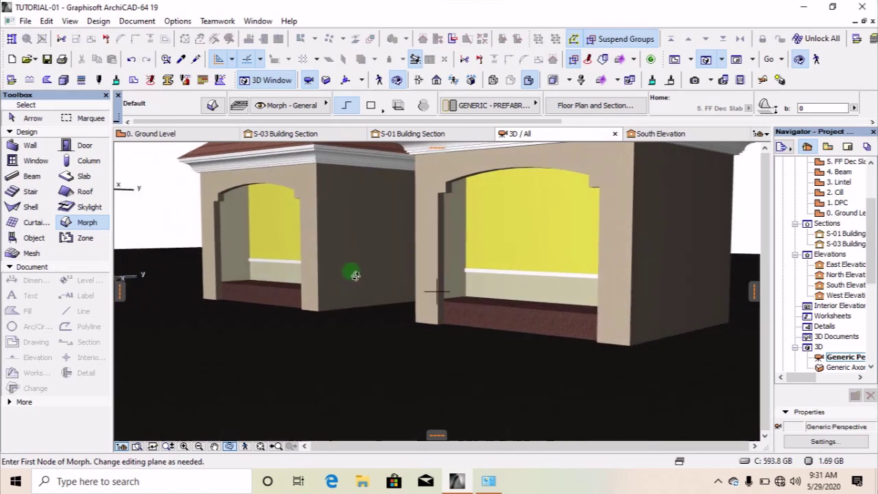
pyautogui.scroll(2, 517, 302)
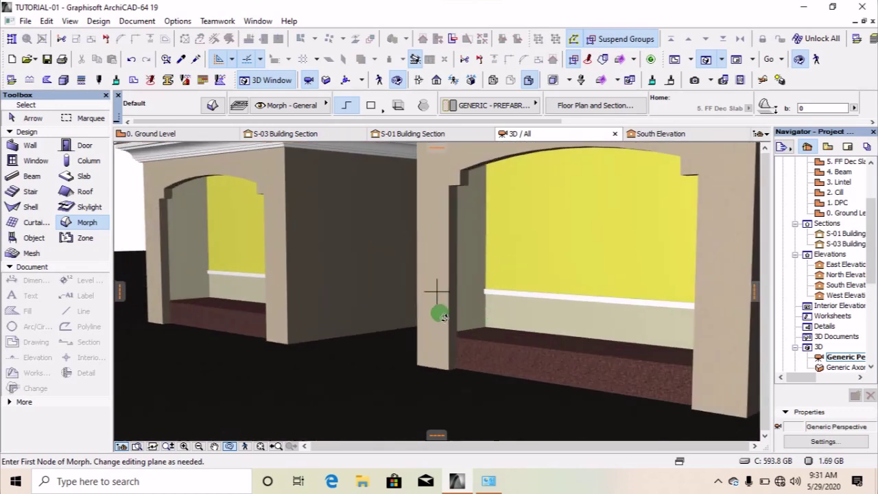
pyautogui.scroll(-3, 443, 317)
pyautogui.scroll(2, 640, 315)
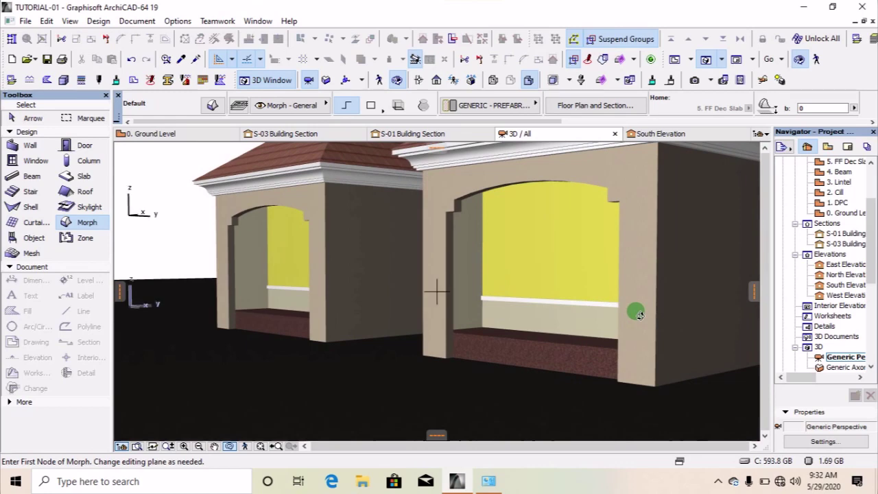